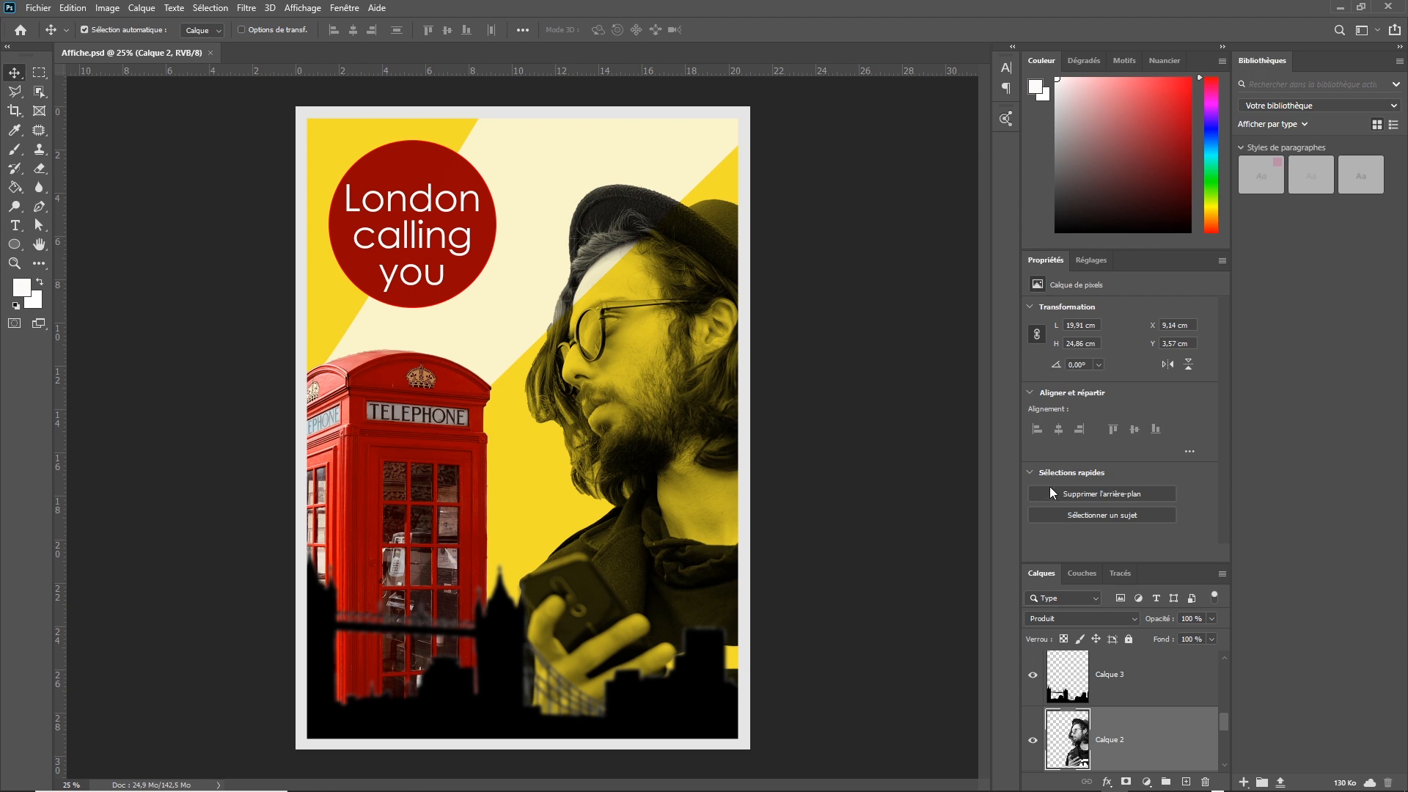
drag(1226, 719, 1228, 757)
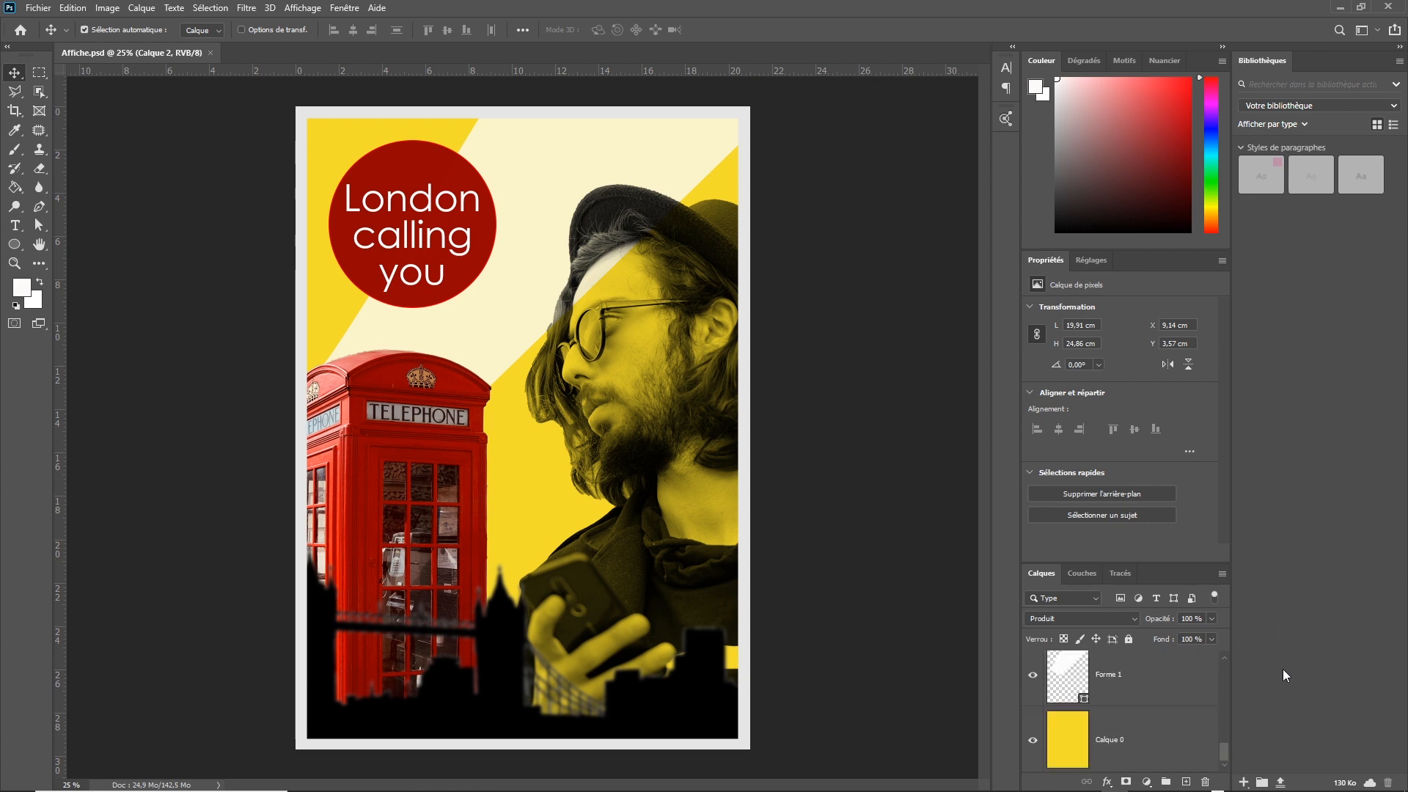
drag(1221, 753, 1220, 658)
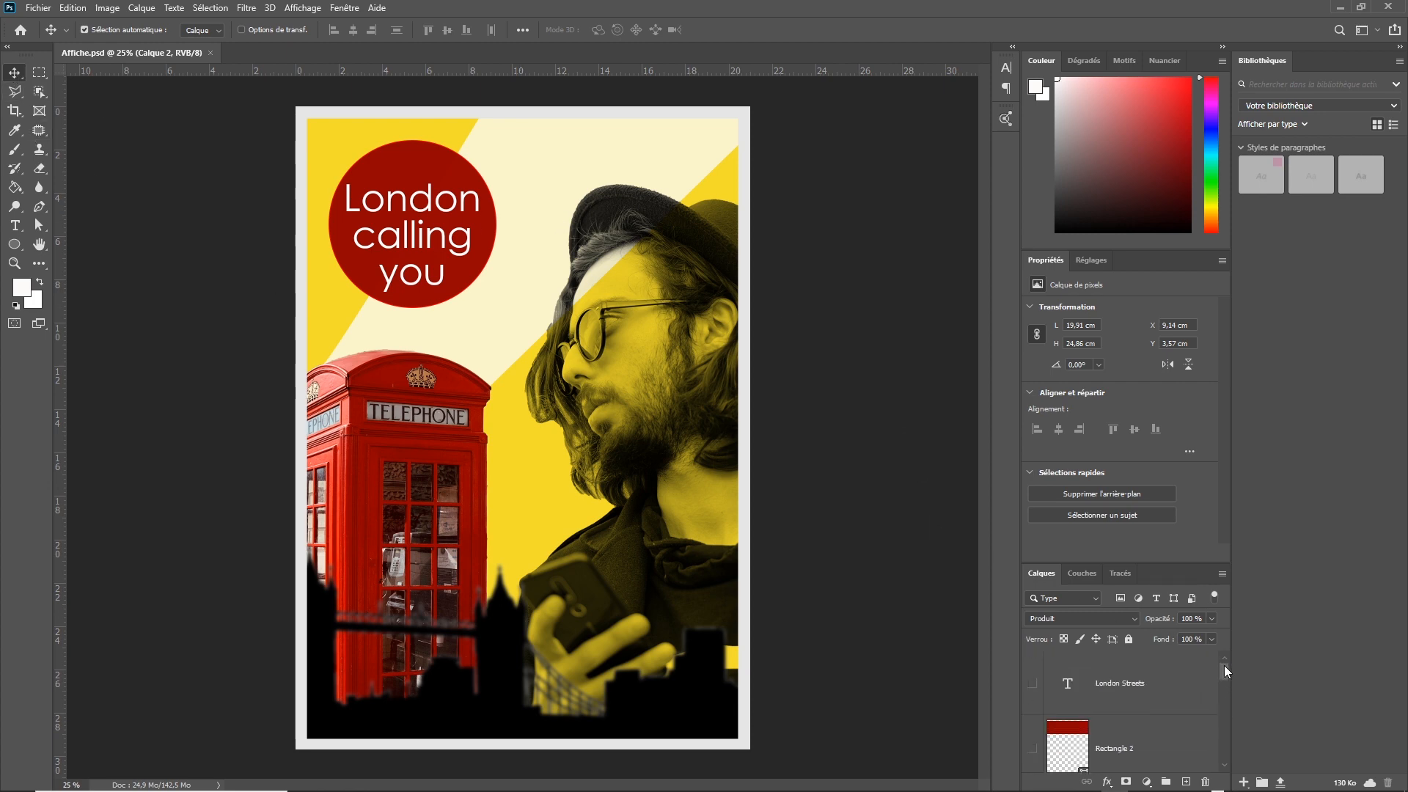
drag(1225, 666, 1221, 733)
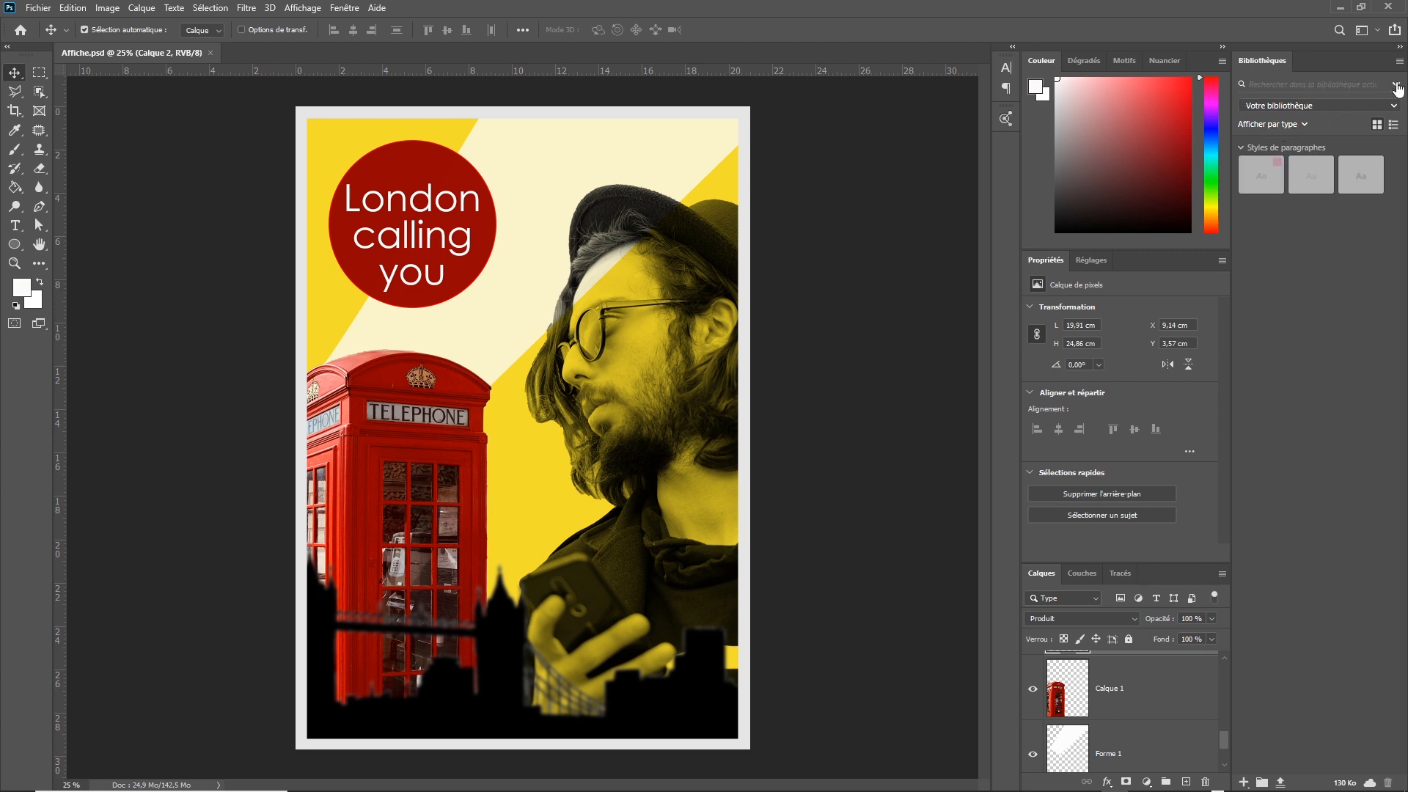
Step: Create a new library named "Formation Photoshop 2020"
click(1391, 108)
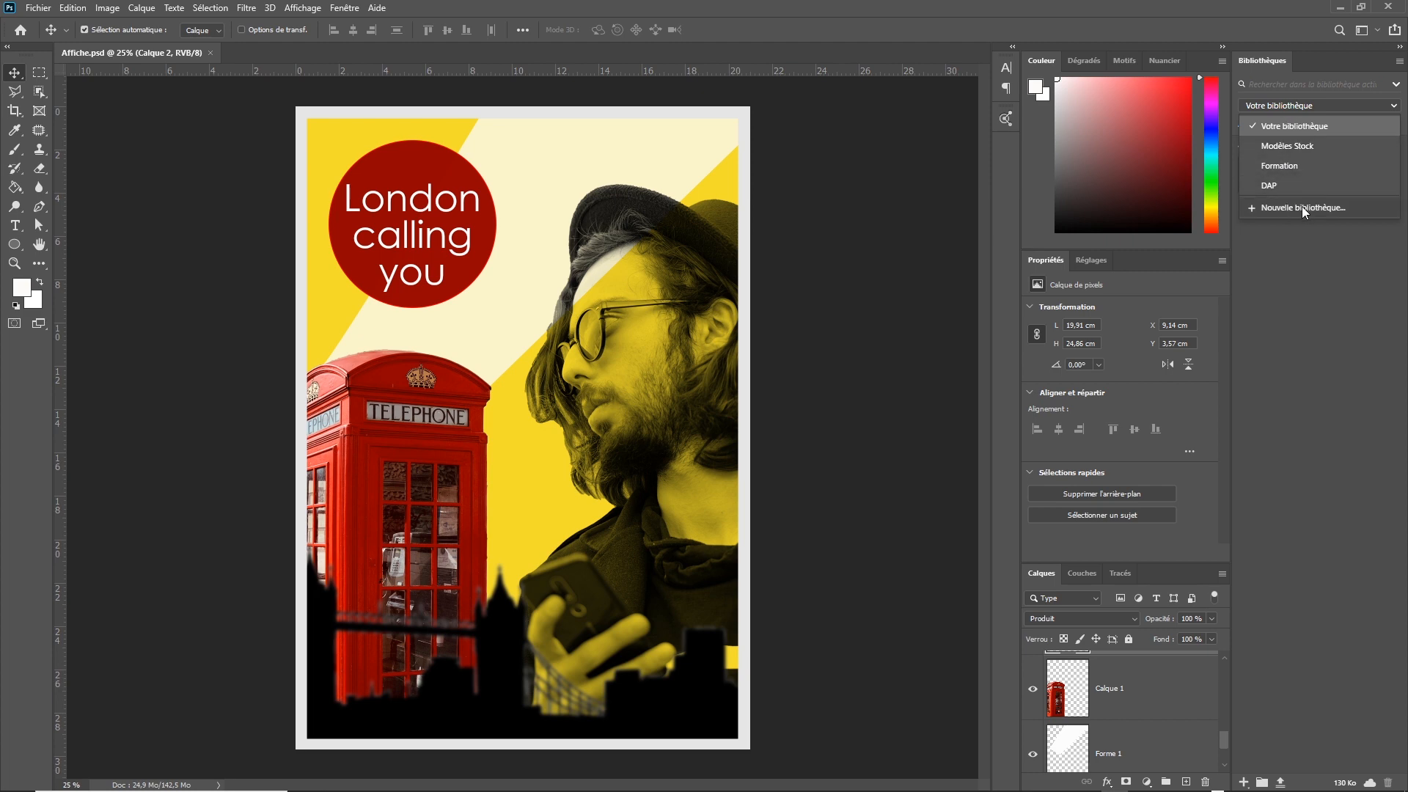
click(1400, 62)
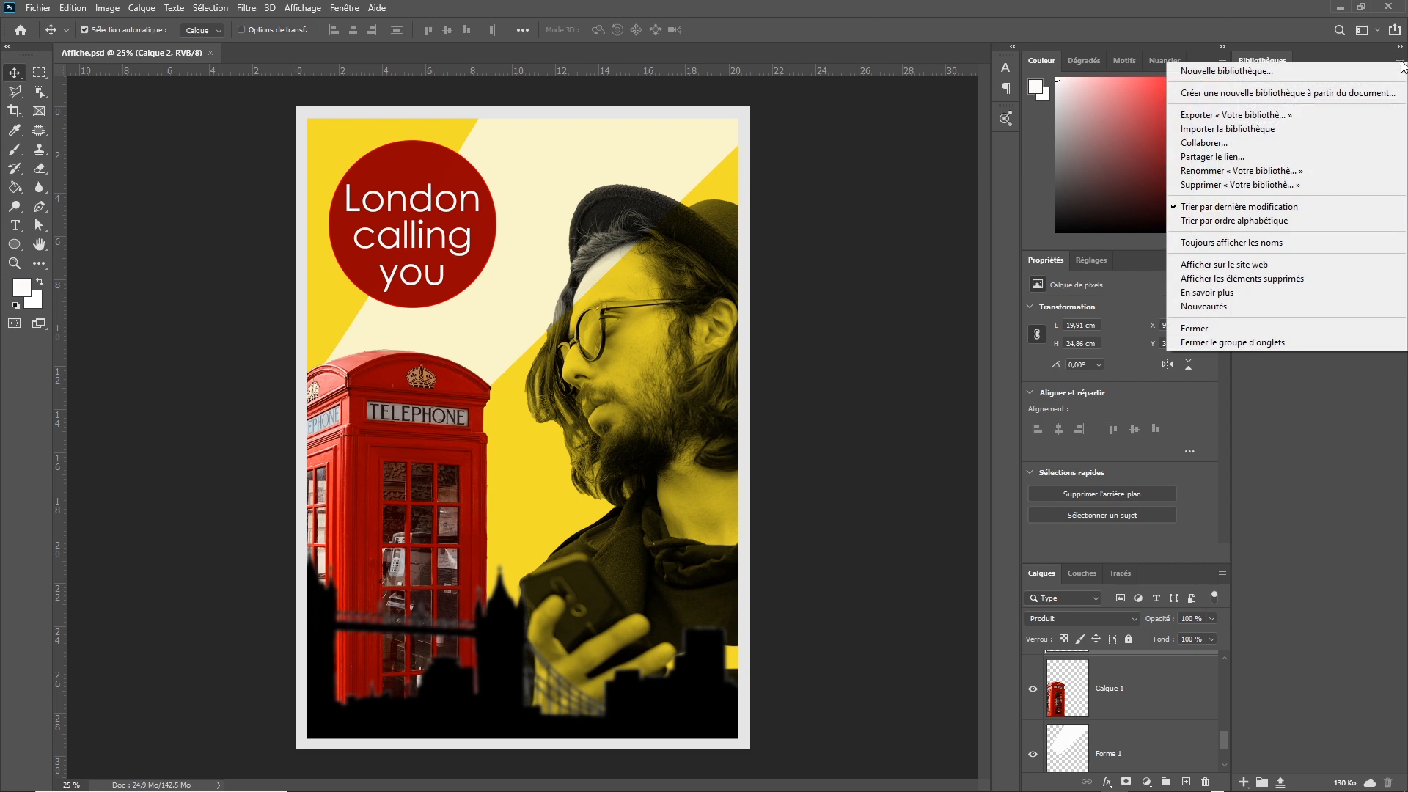
click(1318, 77)
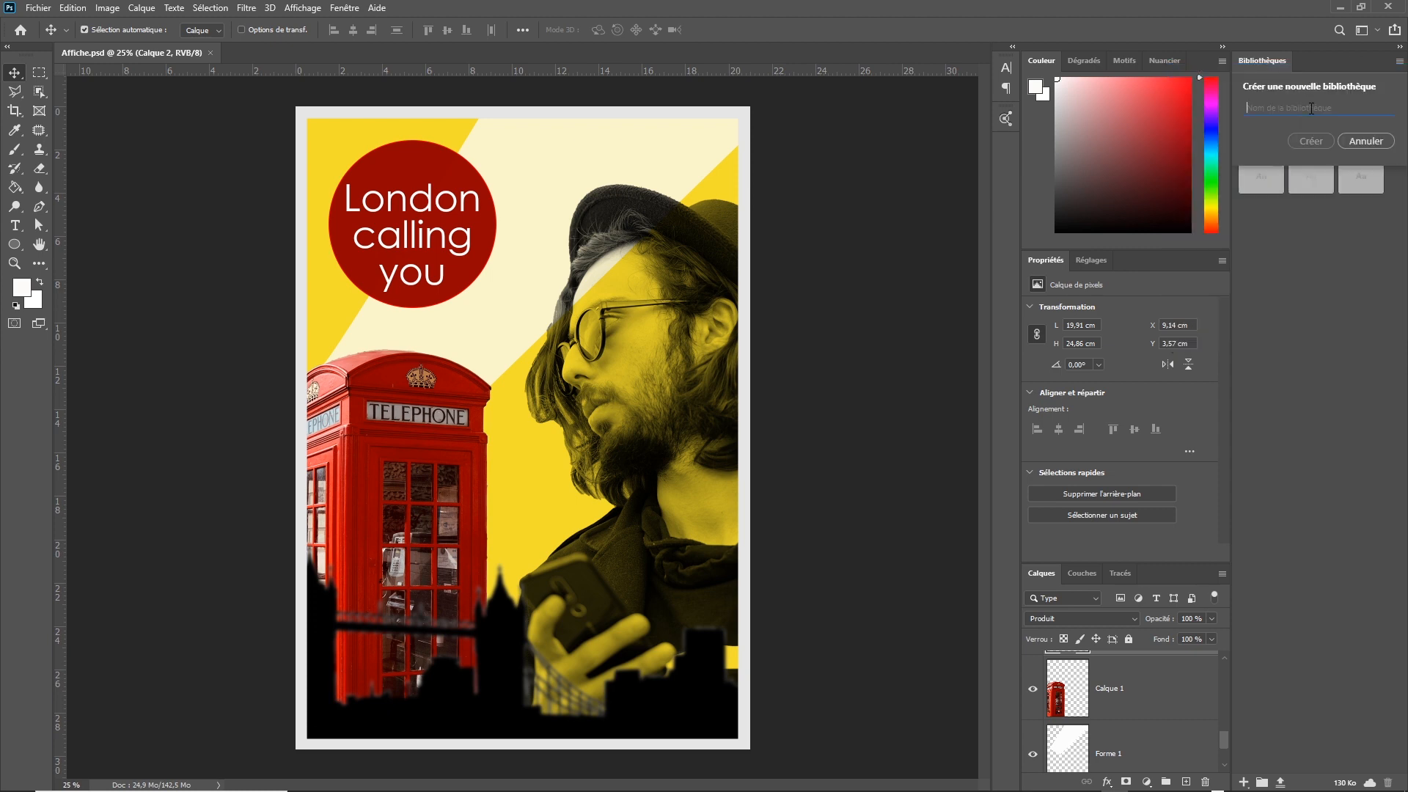
text(Formation Photoshop 2020)
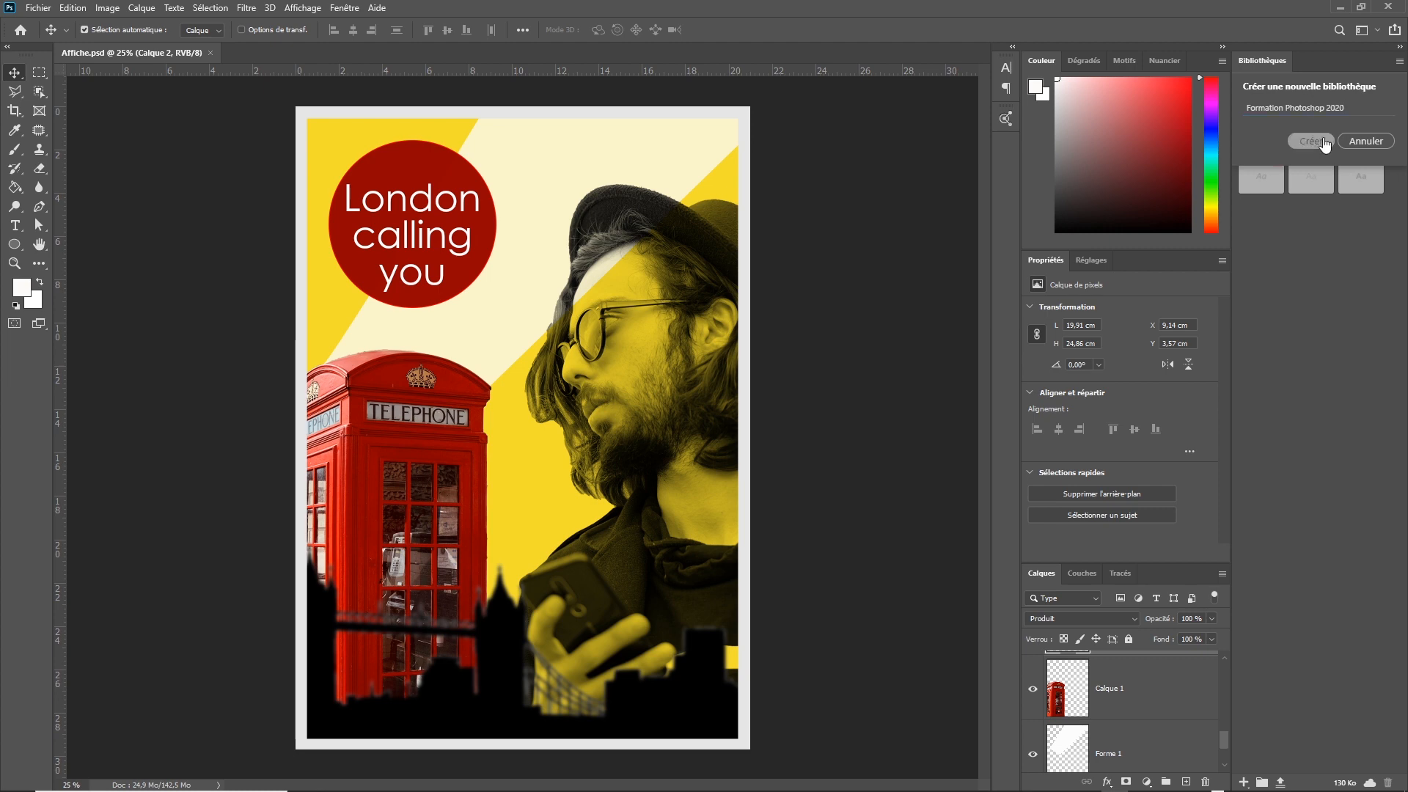
click(1313, 140)
click(1367, 102)
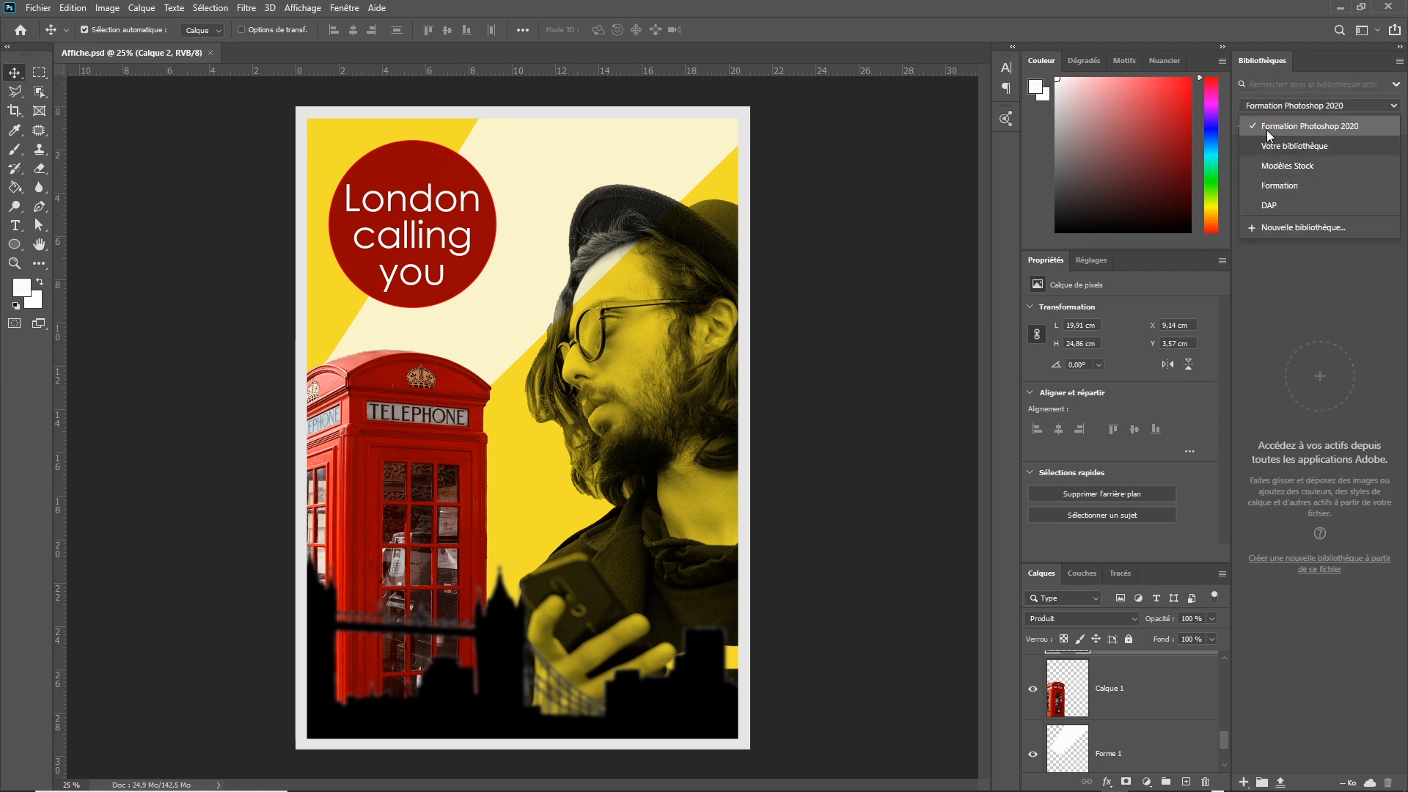
click(1350, 275)
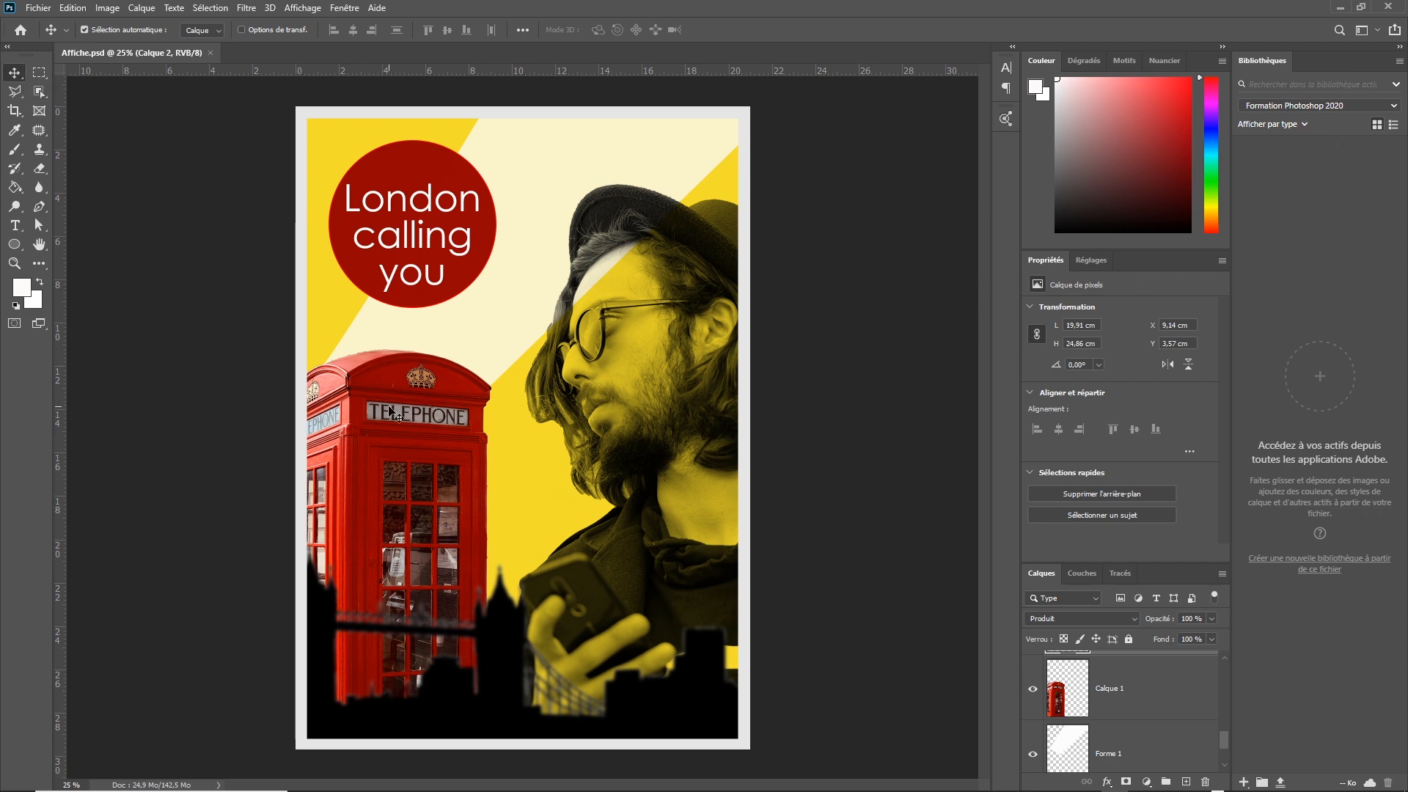
Step: Shift the phone booth slightly upward on the poster and add the booth and skyline layers to the Formation Photoshop 2020 library
drag(411, 407, 416, 386)
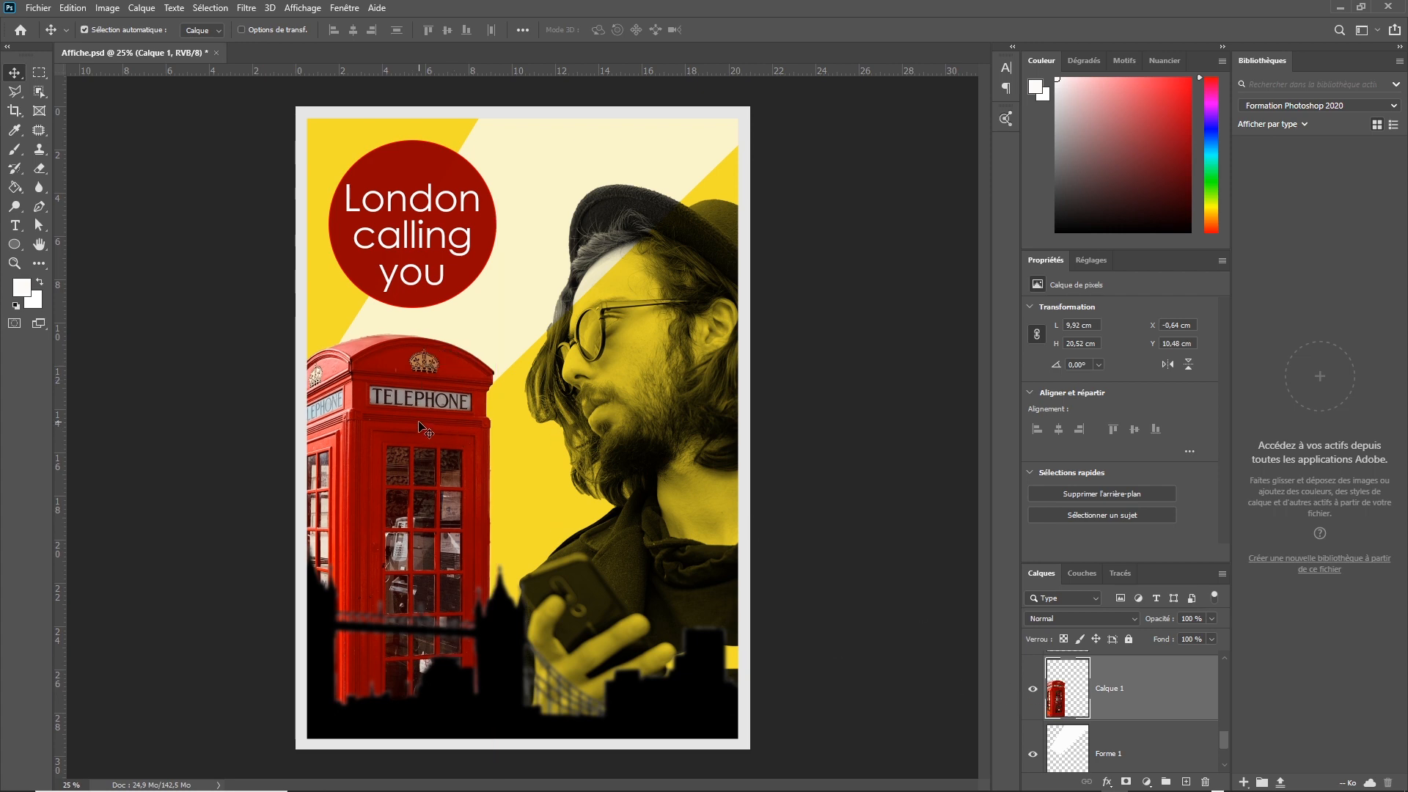
drag(424, 426, 1258, 224)
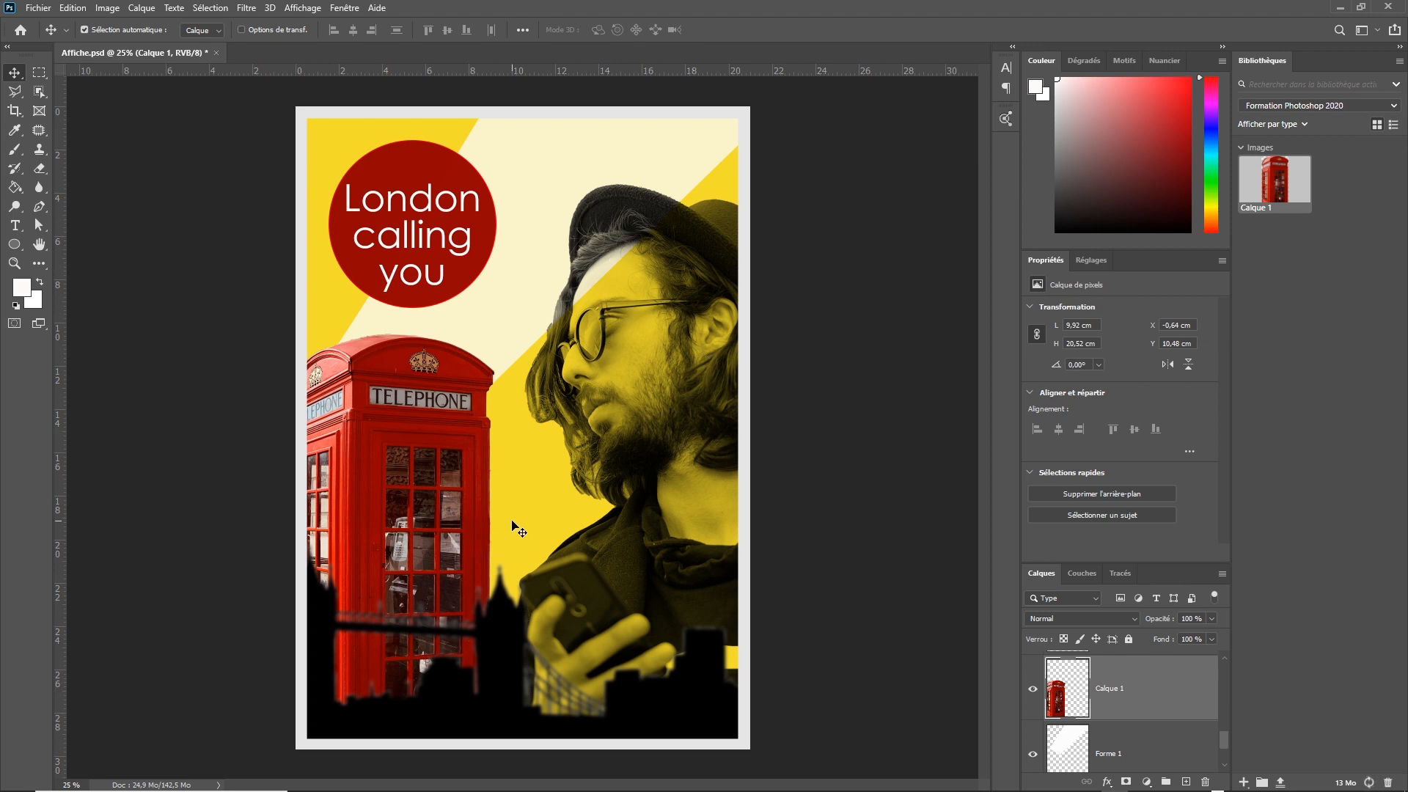
drag(498, 644, 1257, 354)
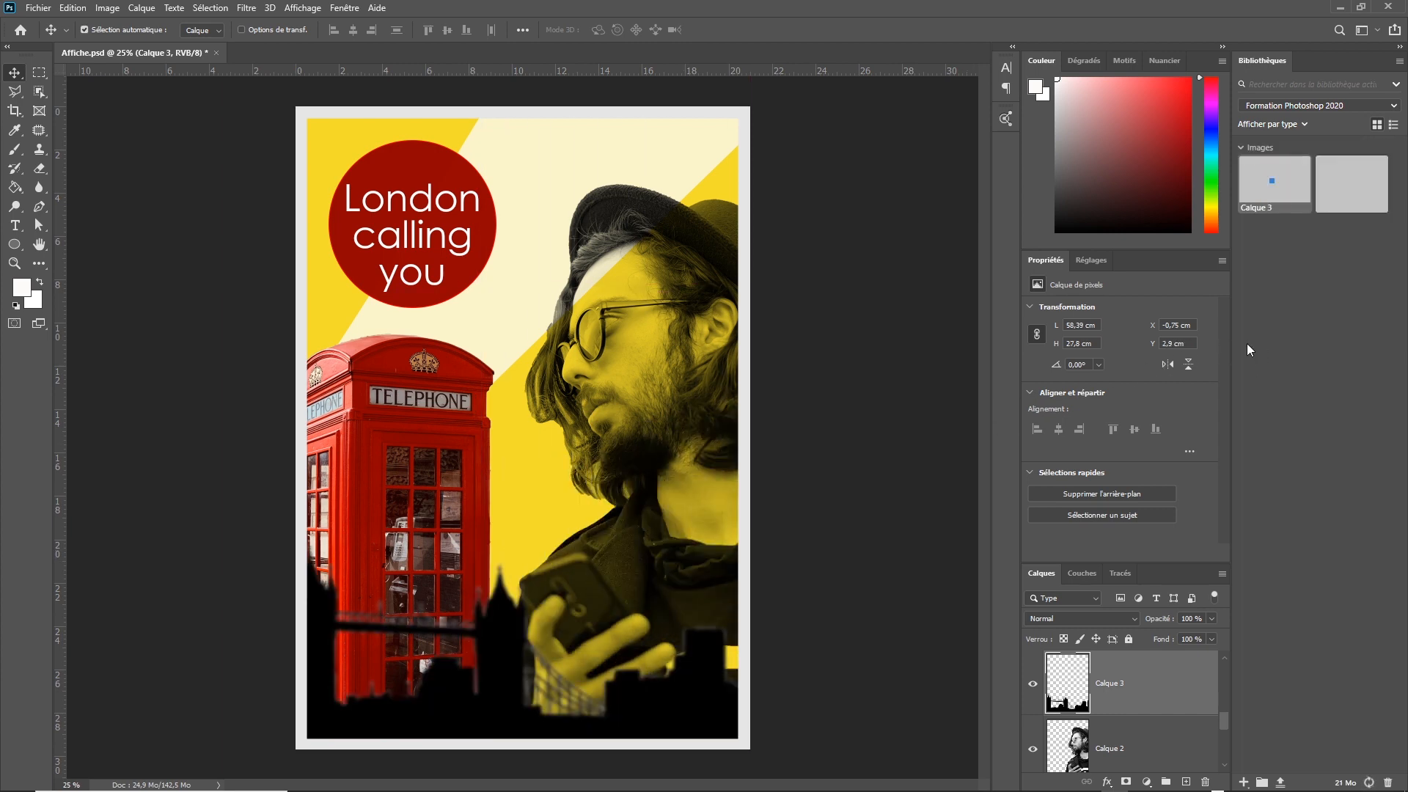
Step: Turn off automatic layer selection and add the layer with the man in the hat to the library
click(611, 258)
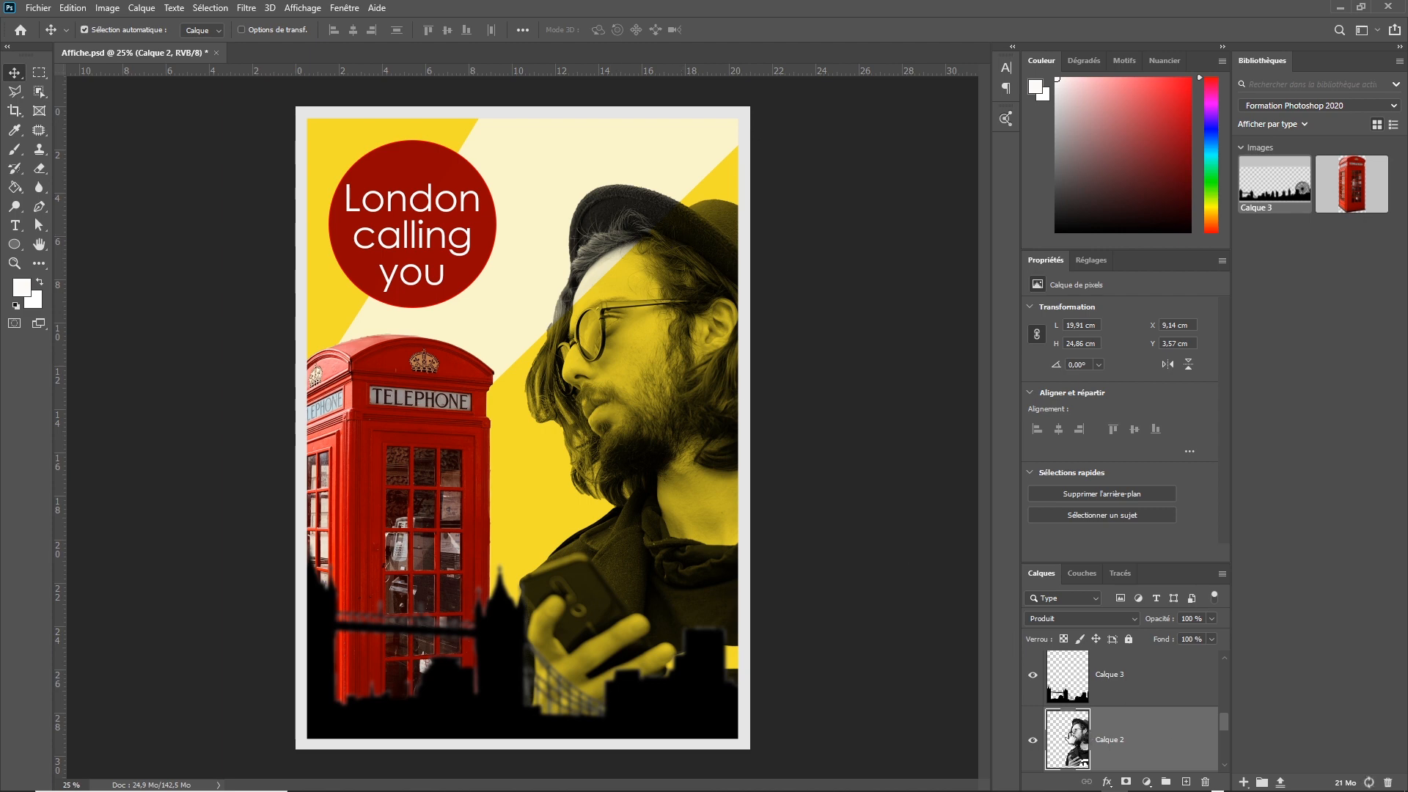
click(83, 31)
drag(639, 297, 1250, 367)
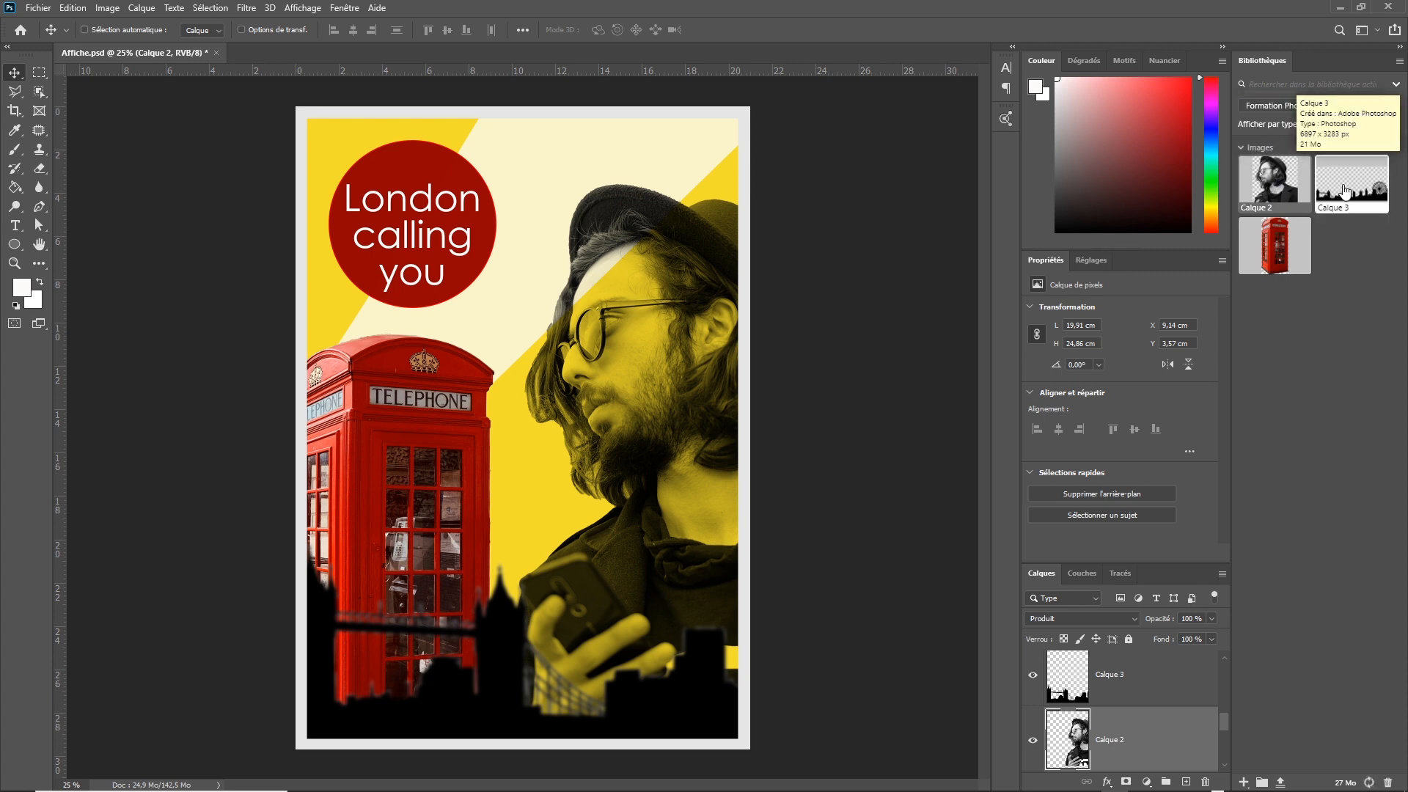
Step: Compare the list and icon displays of the library's assets, ending on the icon display
click(1393, 127)
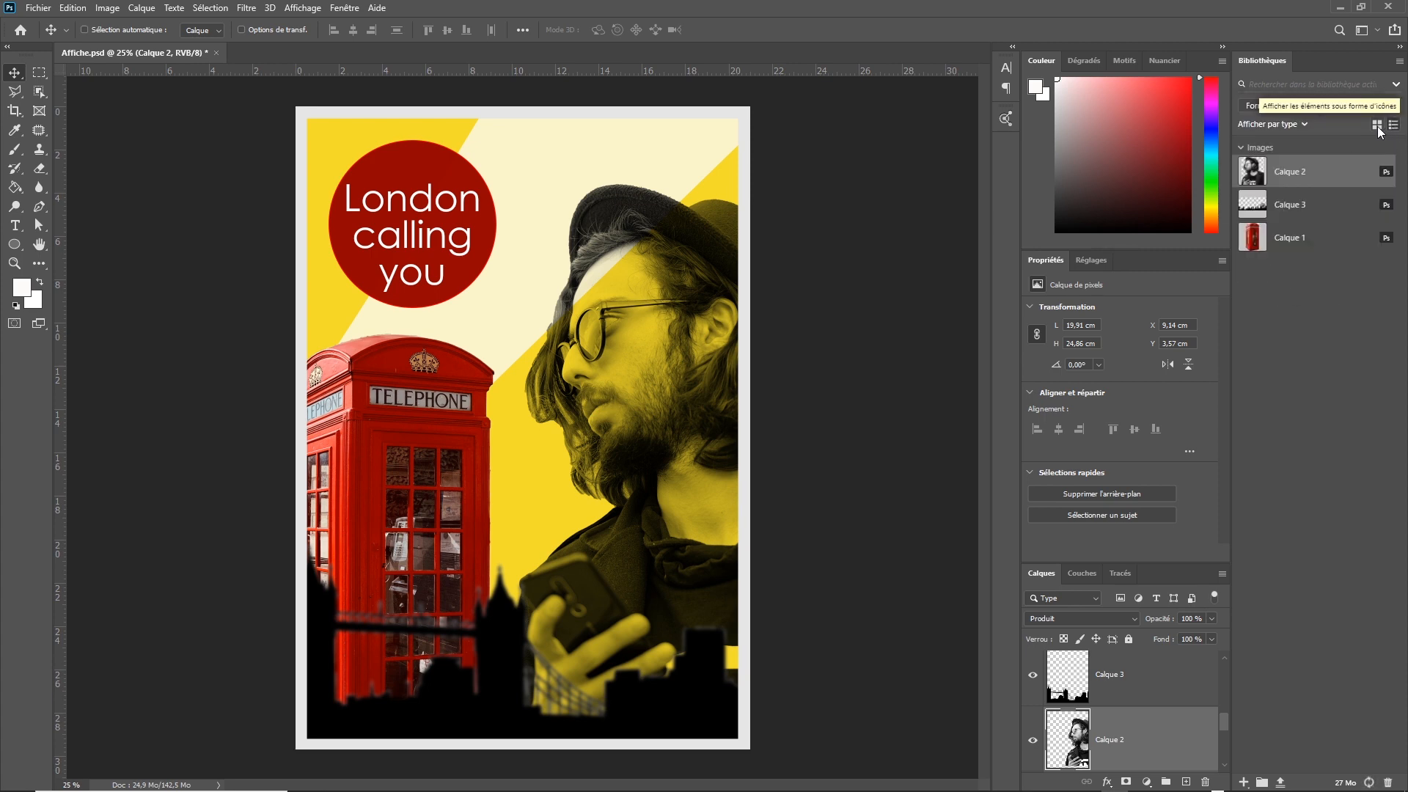
click(1377, 127)
click(1393, 126)
click(1377, 127)
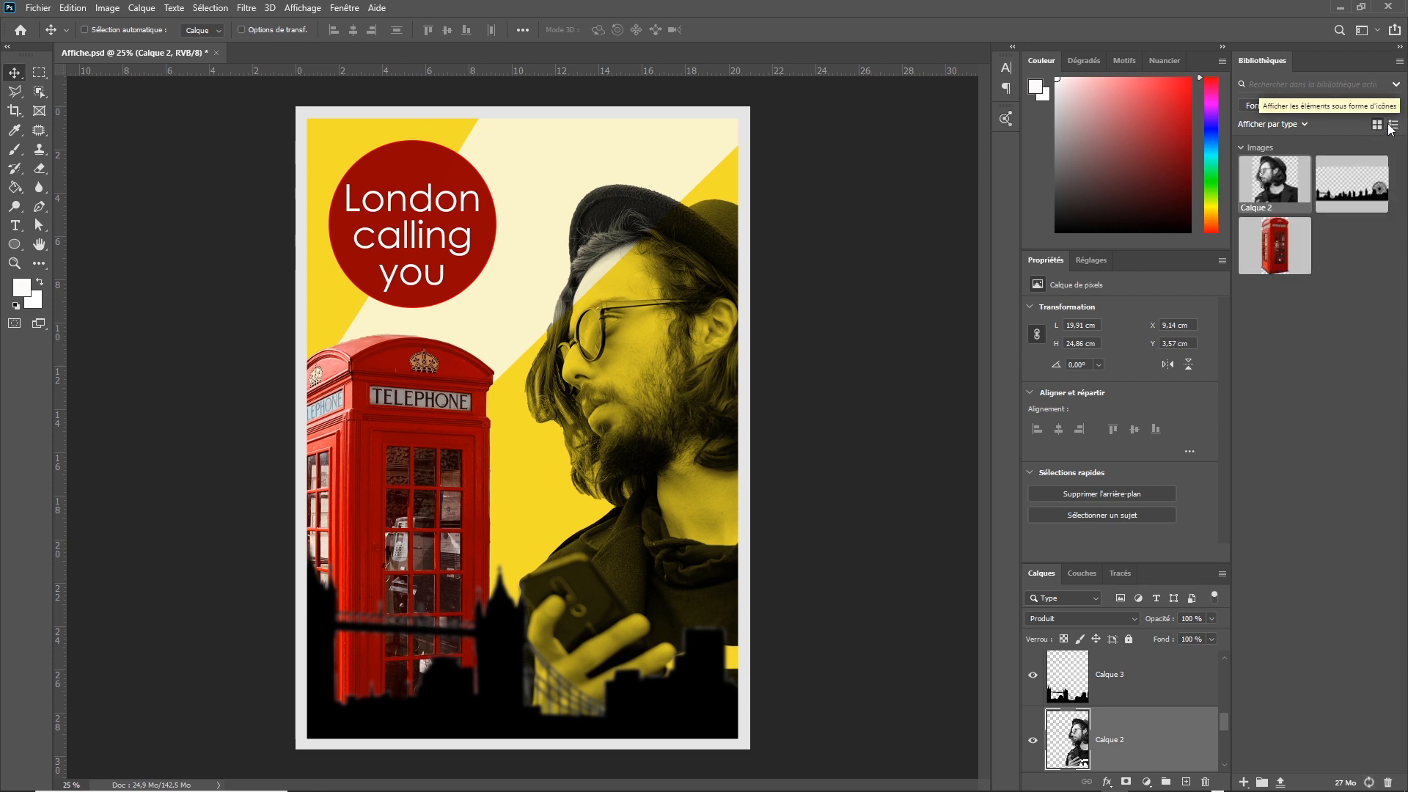
click(1392, 126)
click(1376, 127)
click(1392, 126)
click(1377, 127)
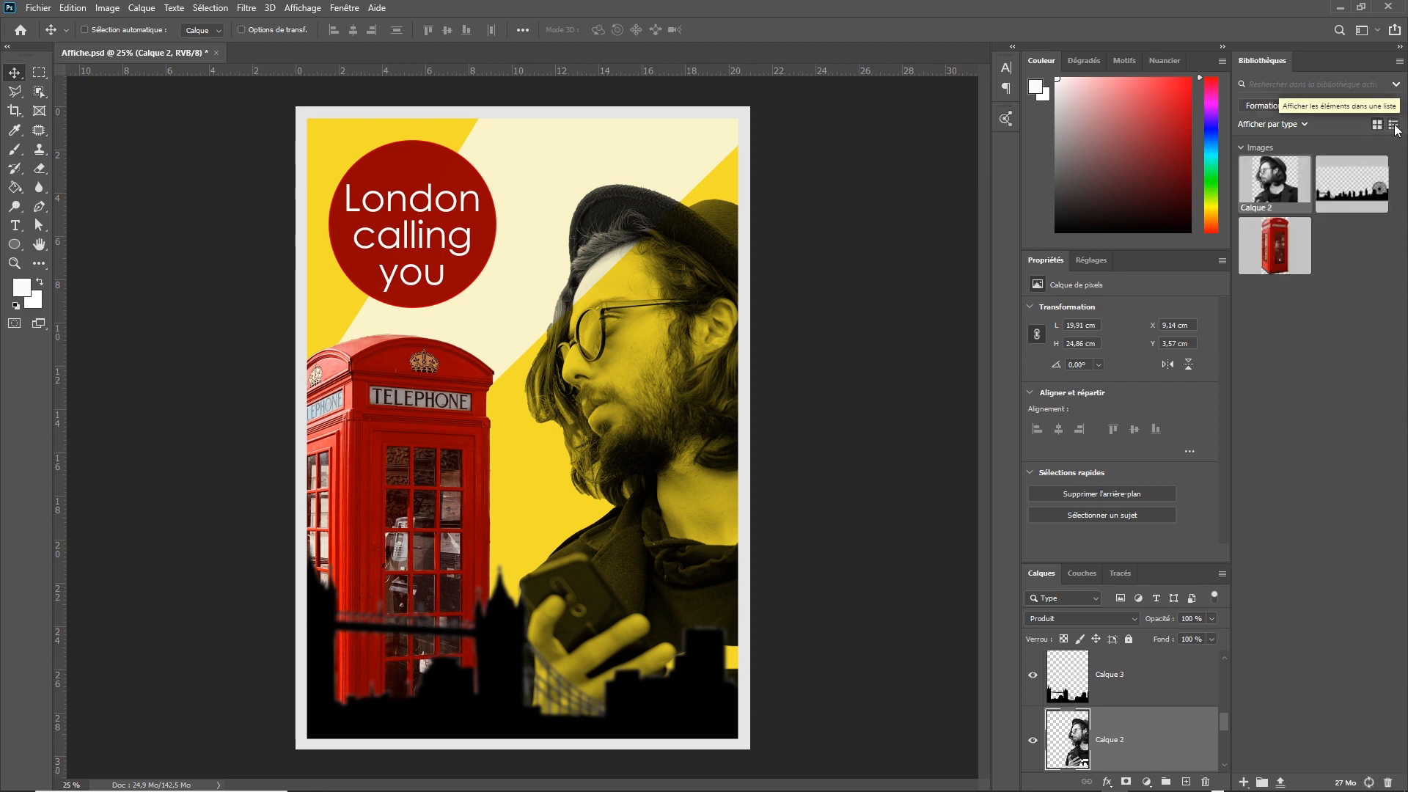
click(1393, 126)
click(1378, 128)
Step: Create a new blank document from the A4 print preset, 210 x 297 mm at 300 ppi
click(38, 7)
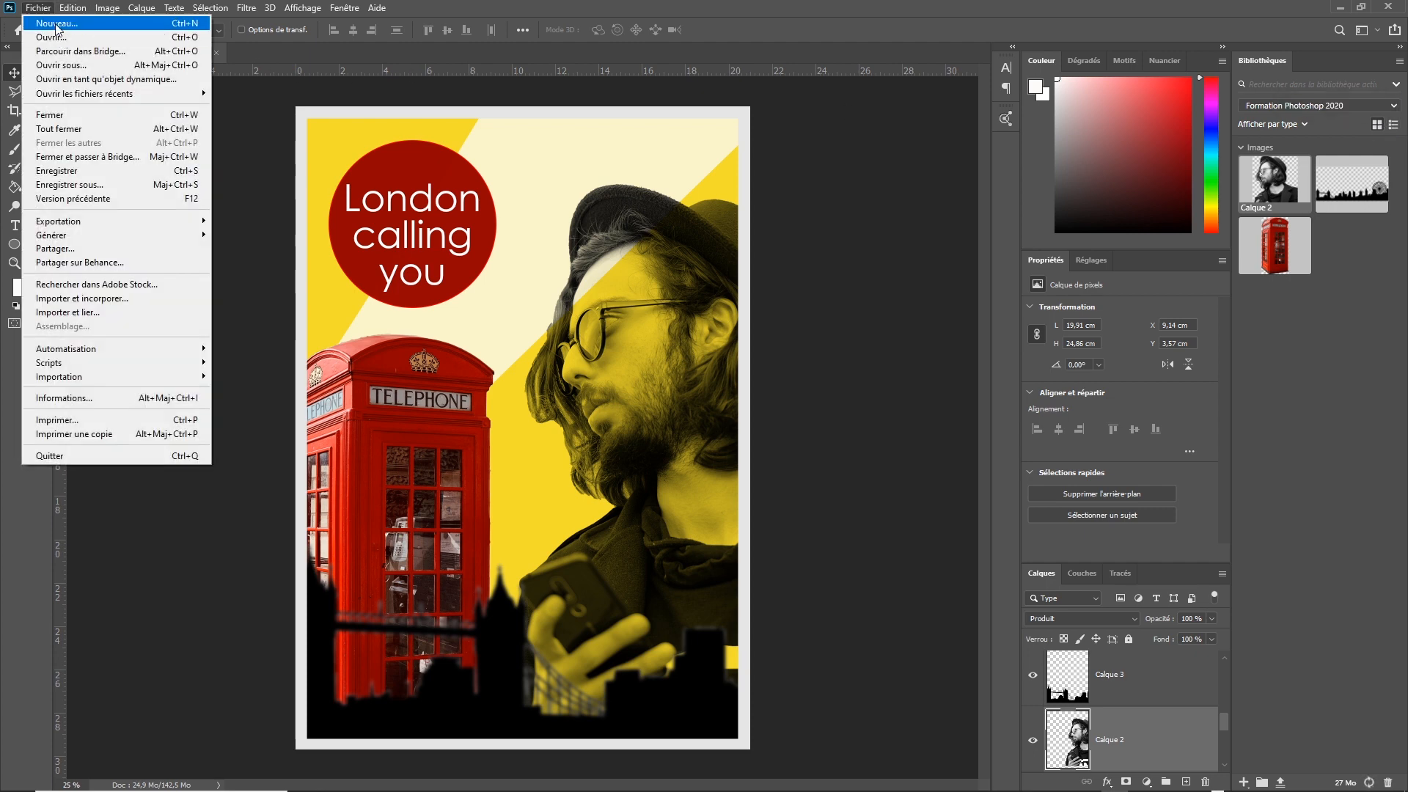
click(66, 28)
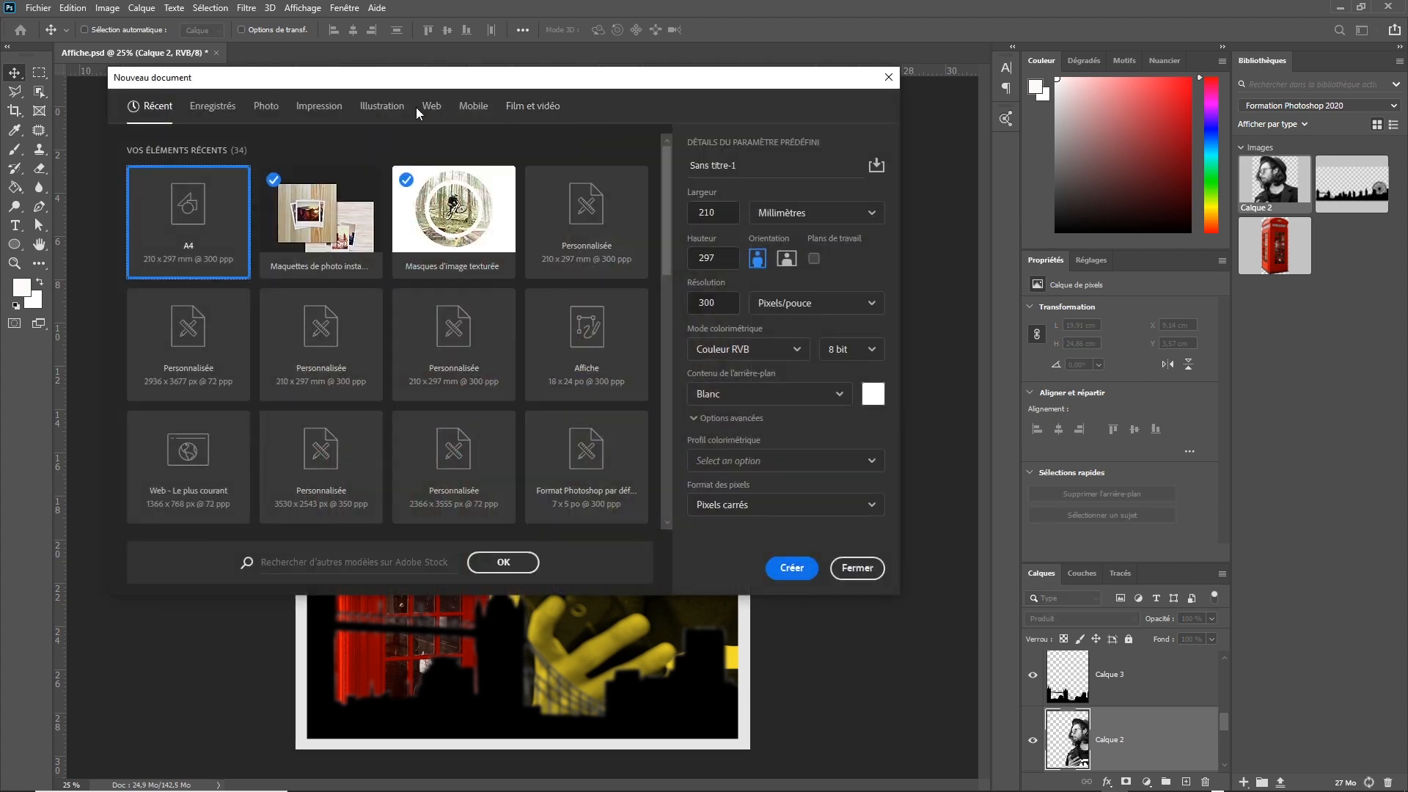
click(382, 108)
click(317, 108)
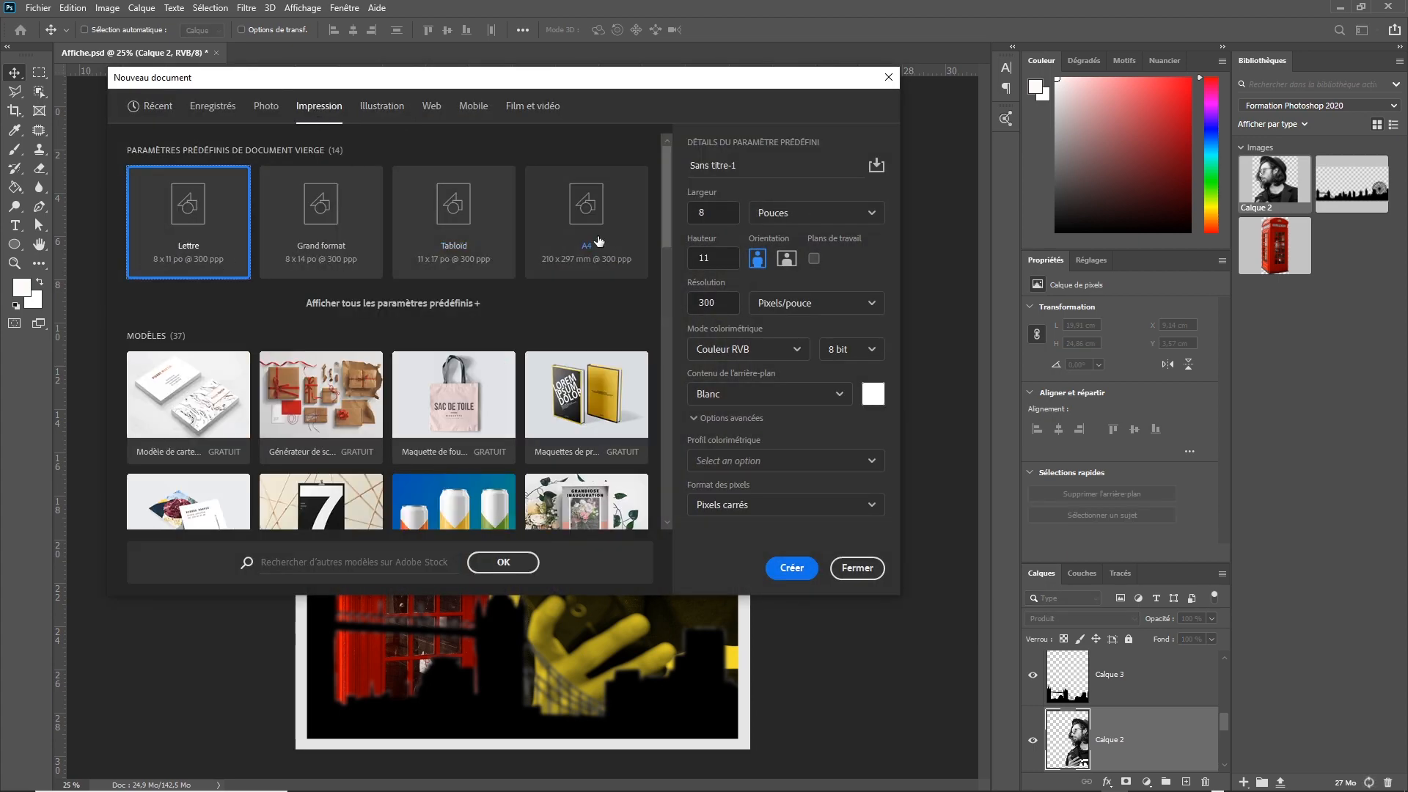
click(601, 248)
click(790, 569)
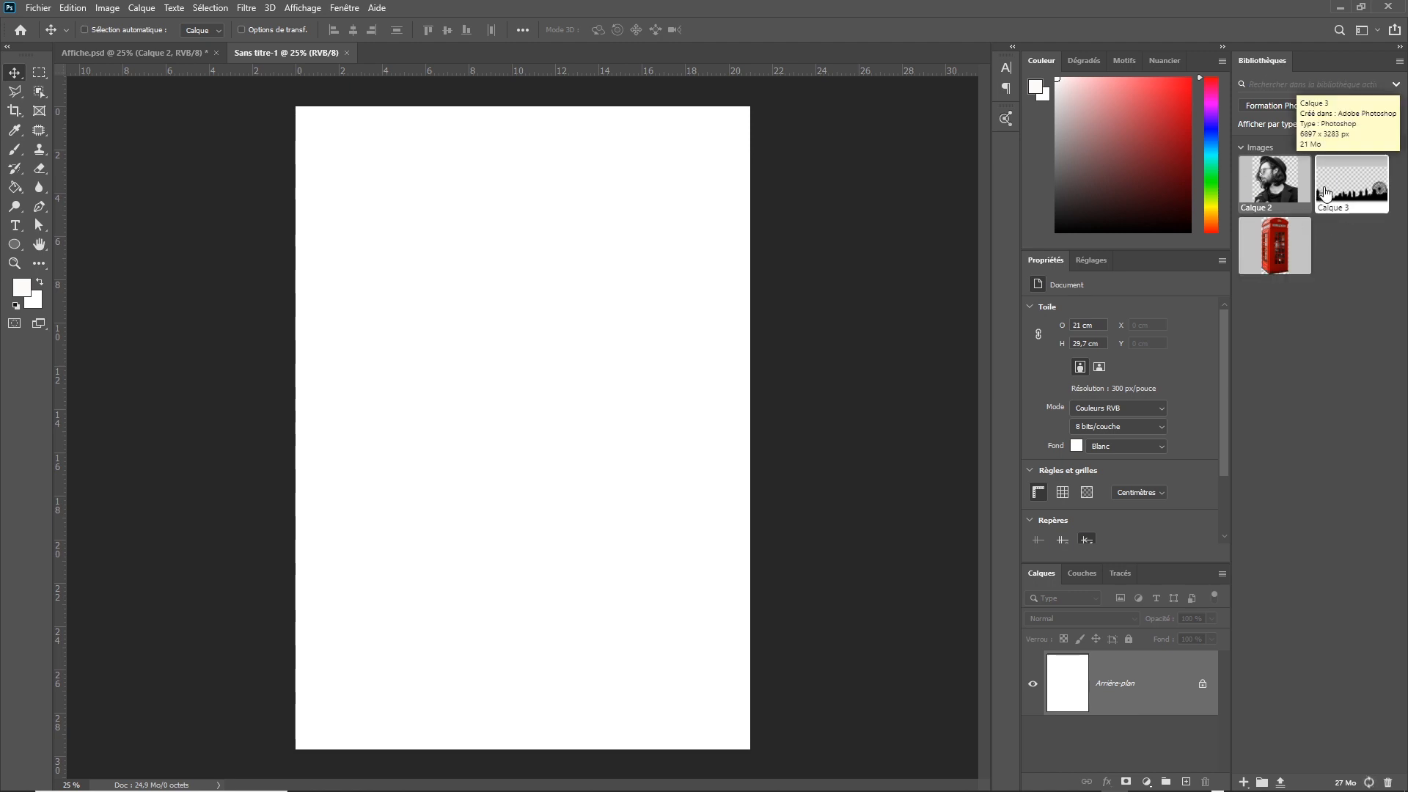
Step: Place the skyline image from the library across the full width of the page near its lower edge
drag(1362, 182, 418, 626)
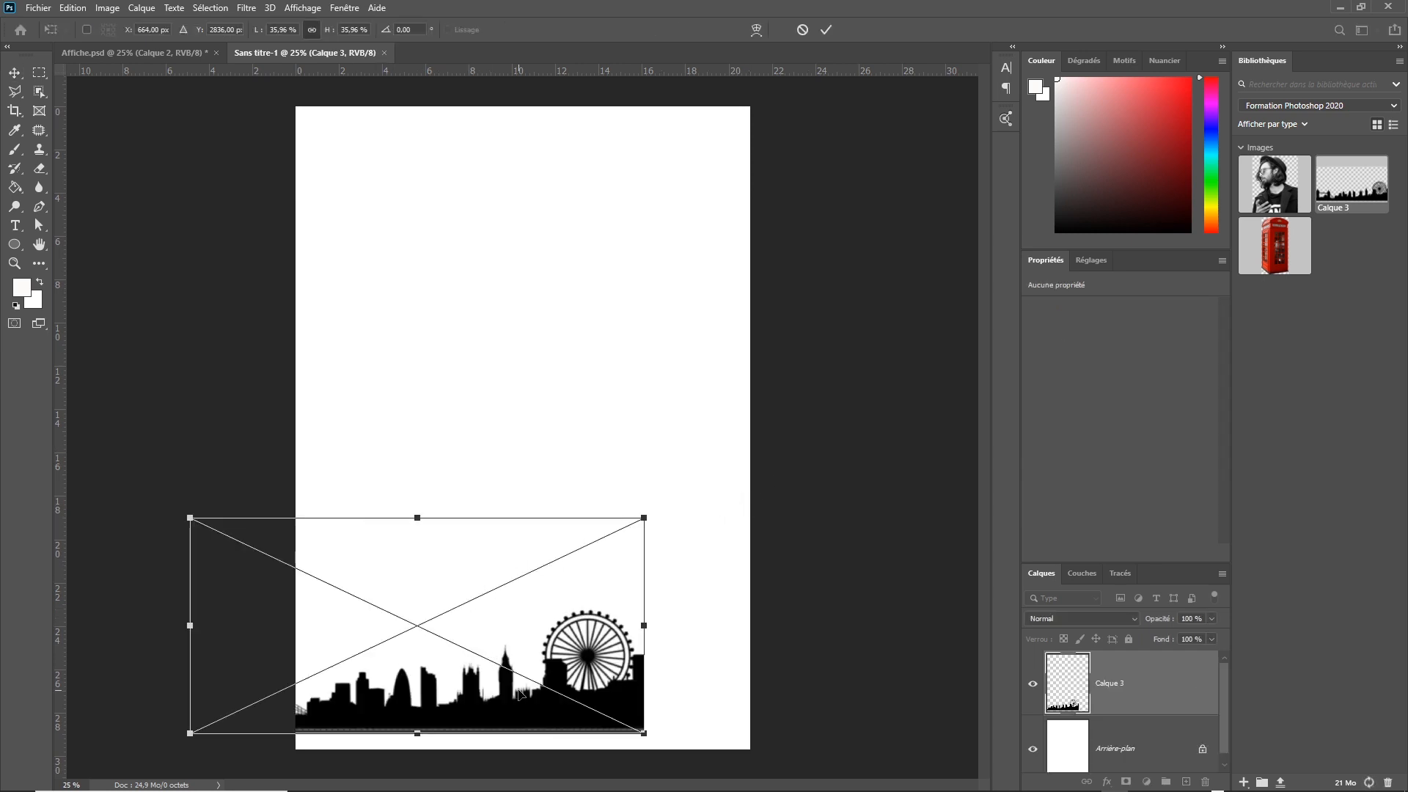
drag(519, 693, 637, 721)
key(Return)
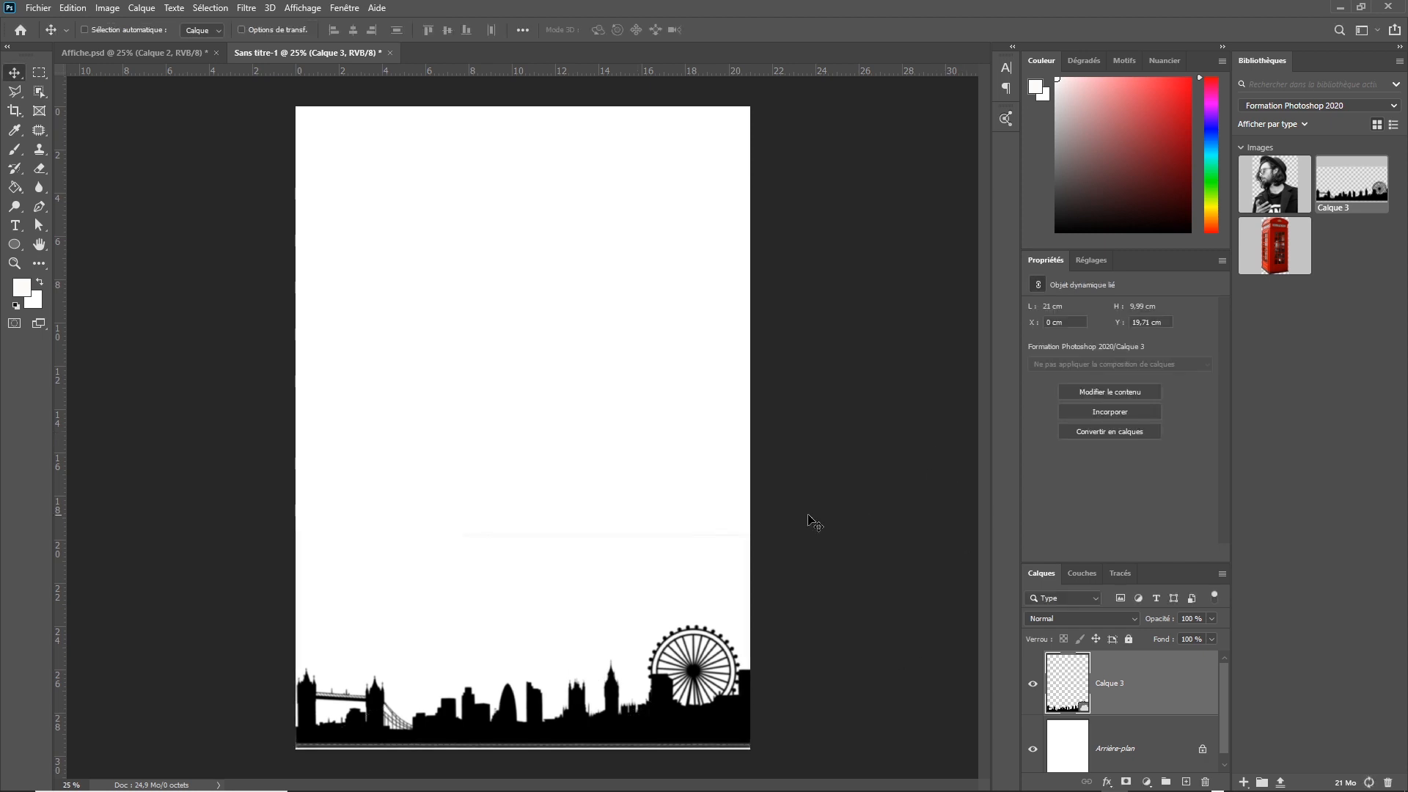
Step: Place the library's phone booth along the page's left edge and the man in the hat against the lower right corner
drag(1274, 253, 408, 408)
key(Return)
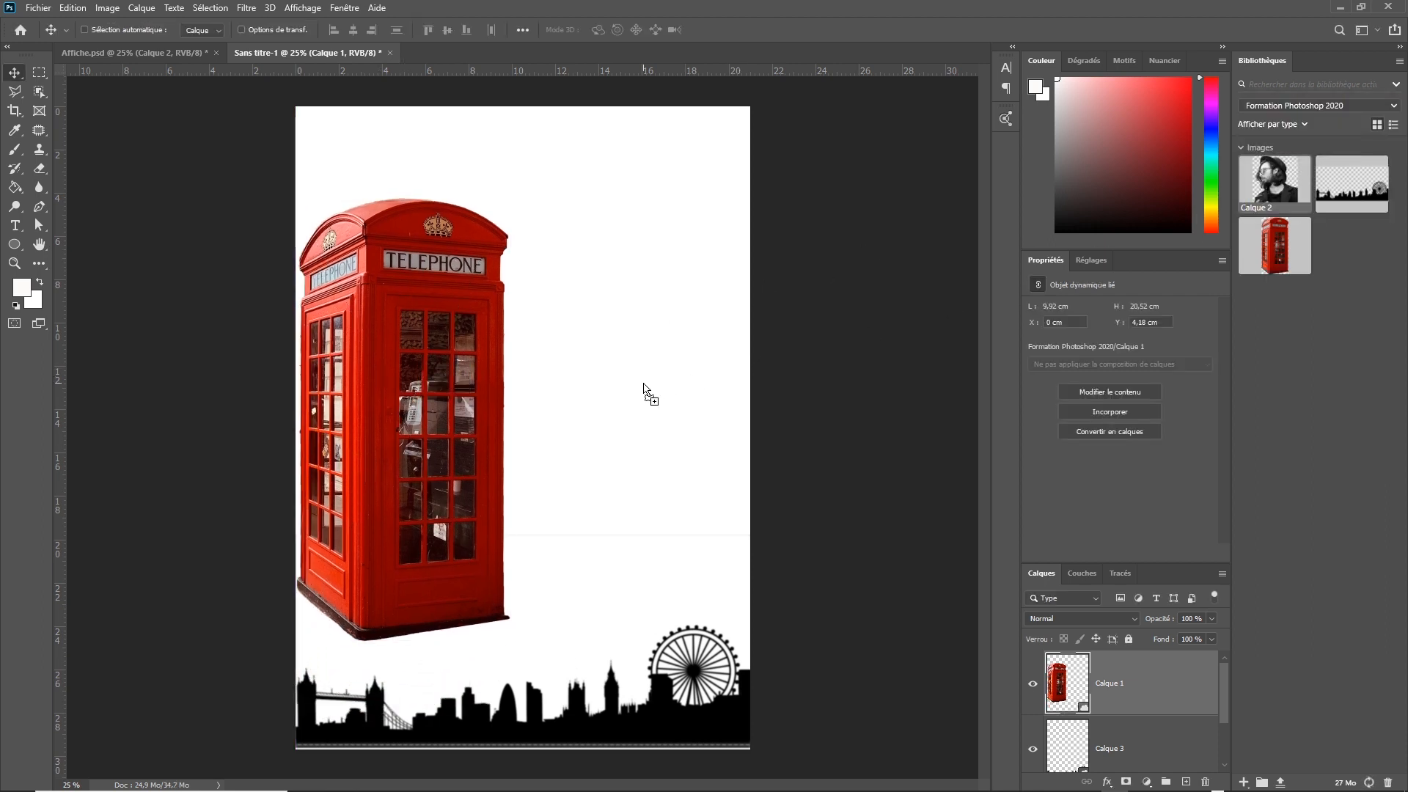
drag(644, 384, 643, 384)
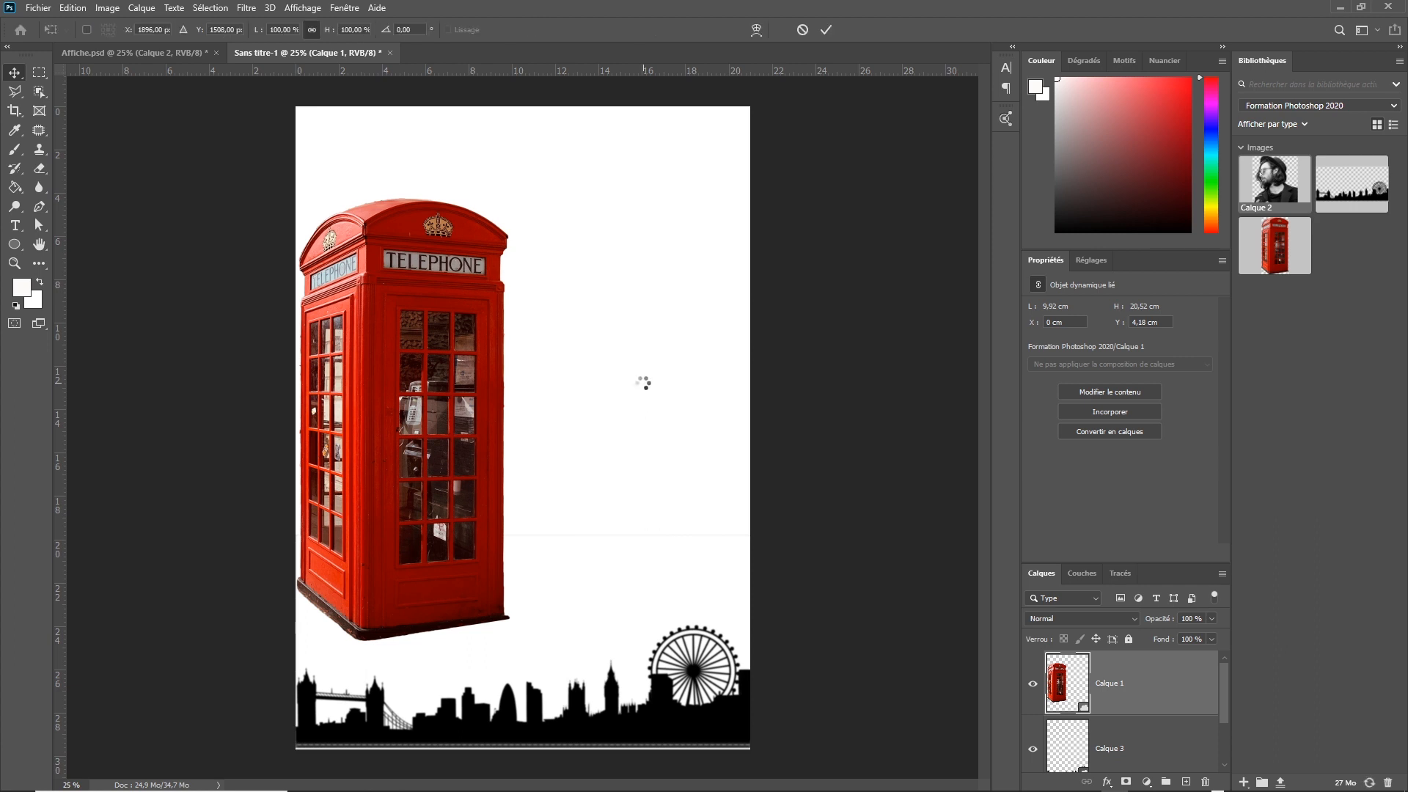
key(Return)
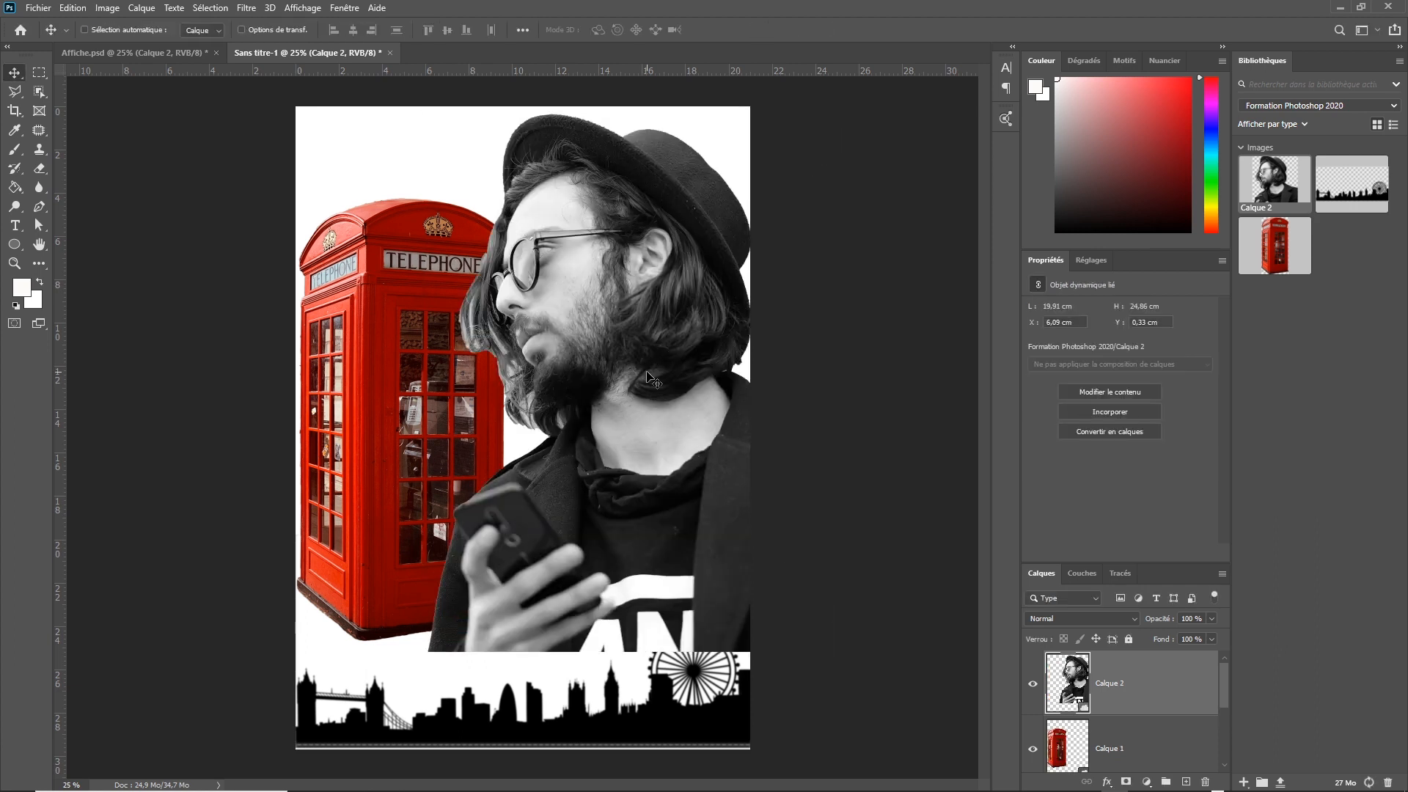
drag(667, 365, 695, 461)
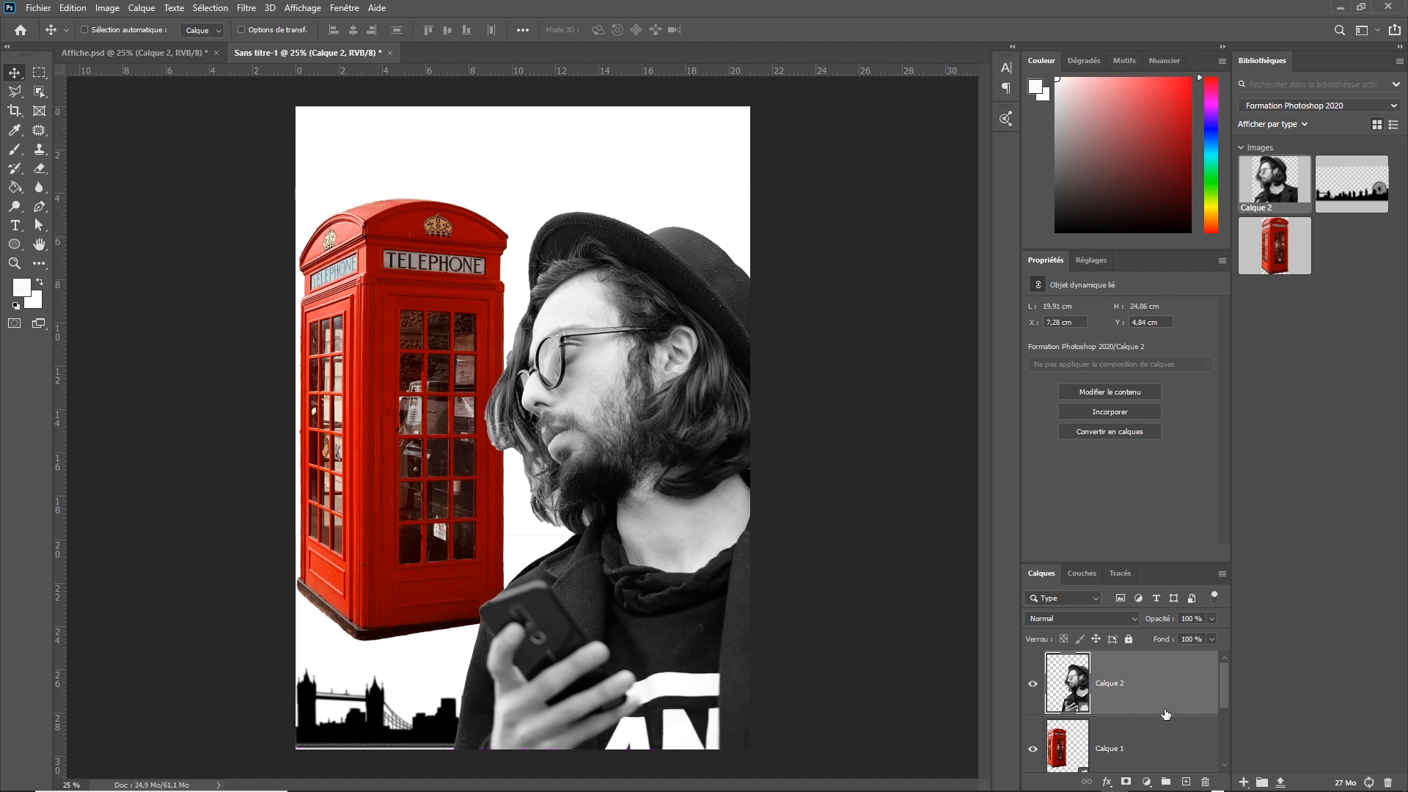
Step: Float the layer list beside the page and stack the skyline on top, above the man and the phone booth
drag(1041, 573, 769, 241)
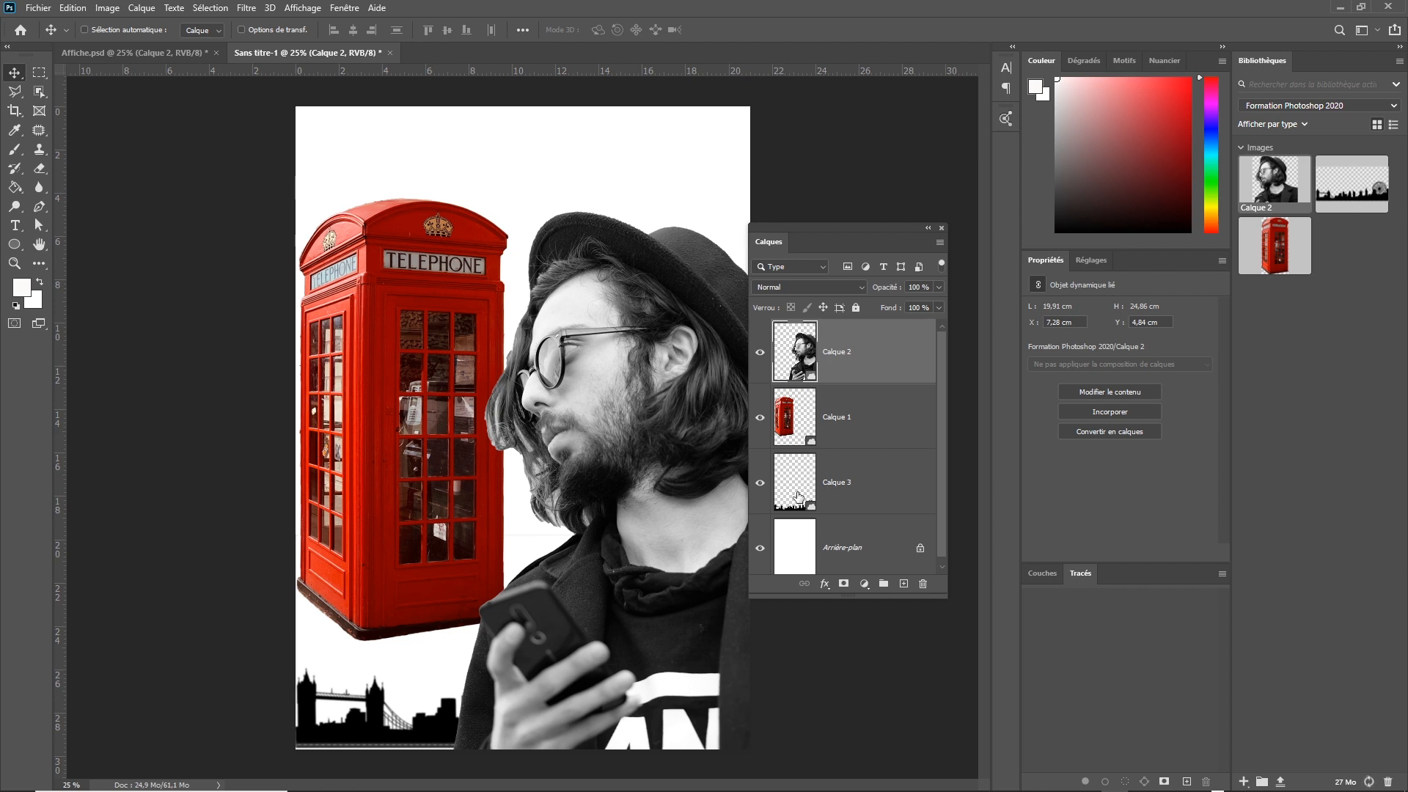
drag(798, 496, 797, 332)
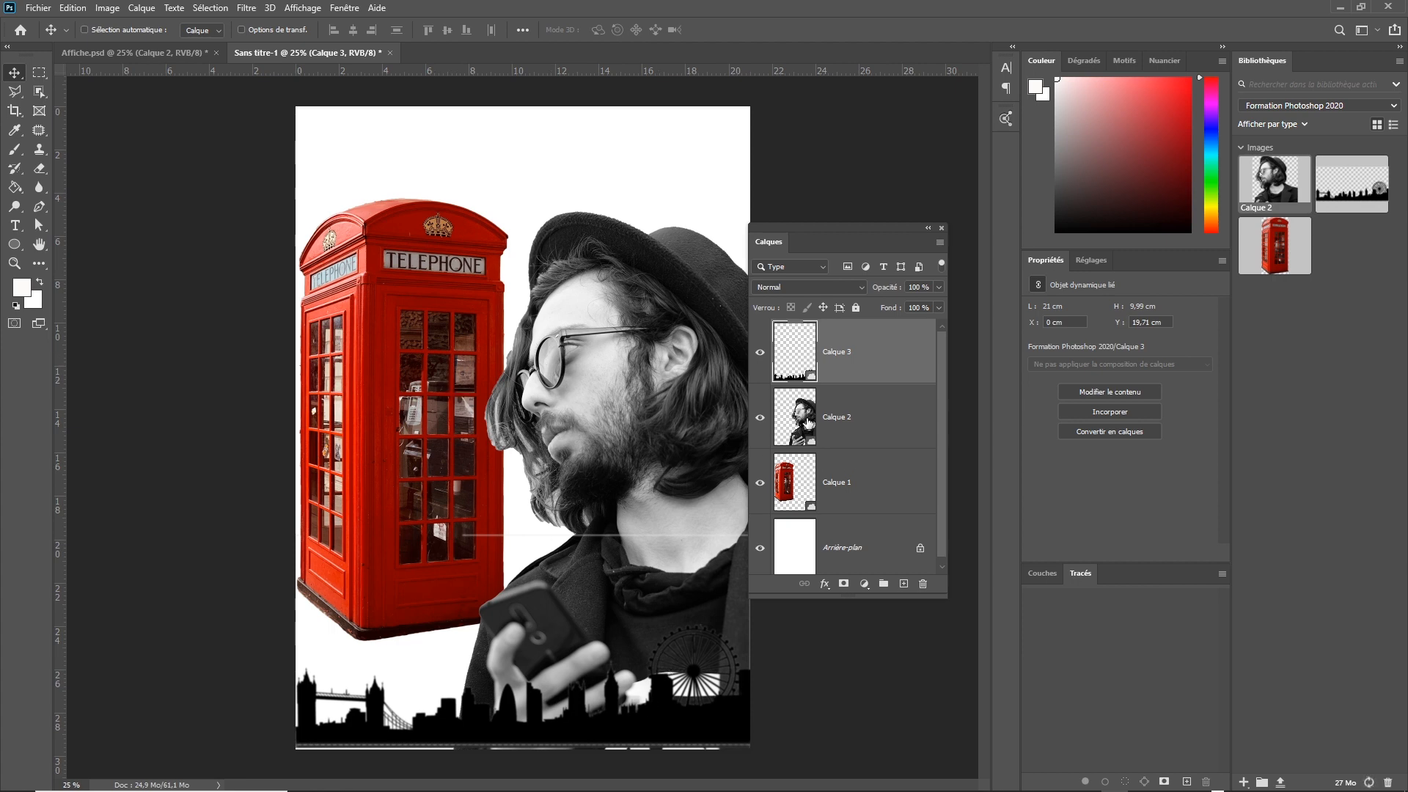
drag(806, 423, 799, 513)
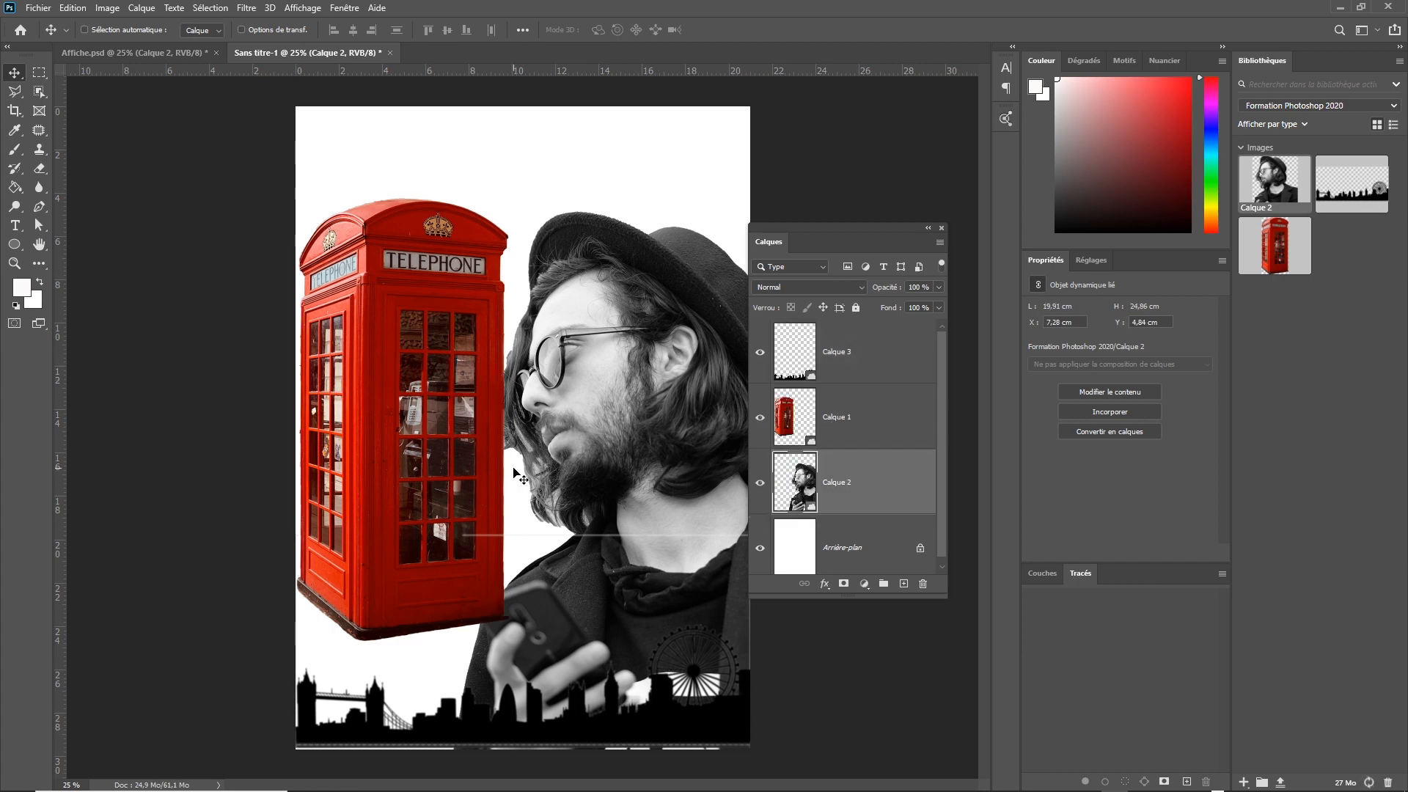
drag(812, 411, 799, 517)
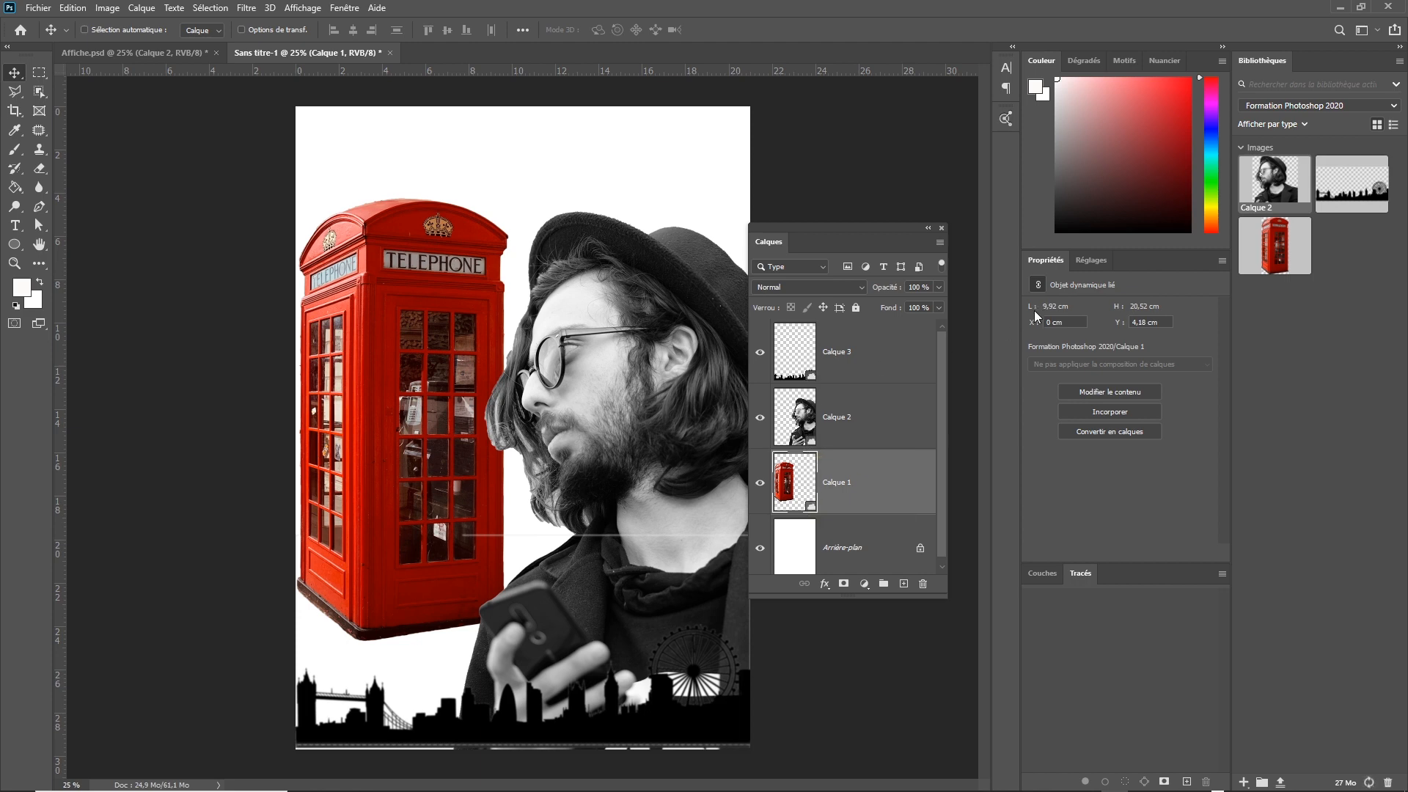
click(803, 341)
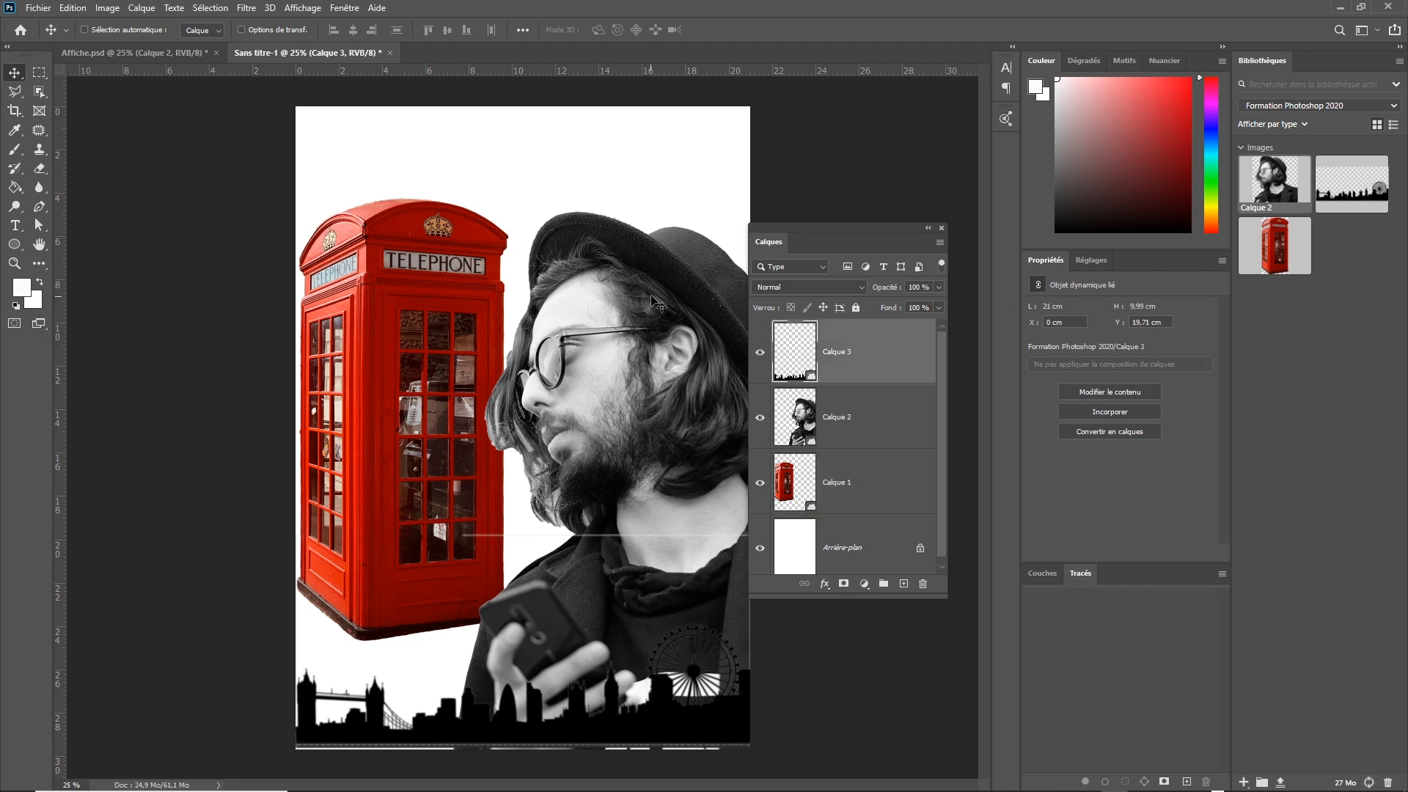